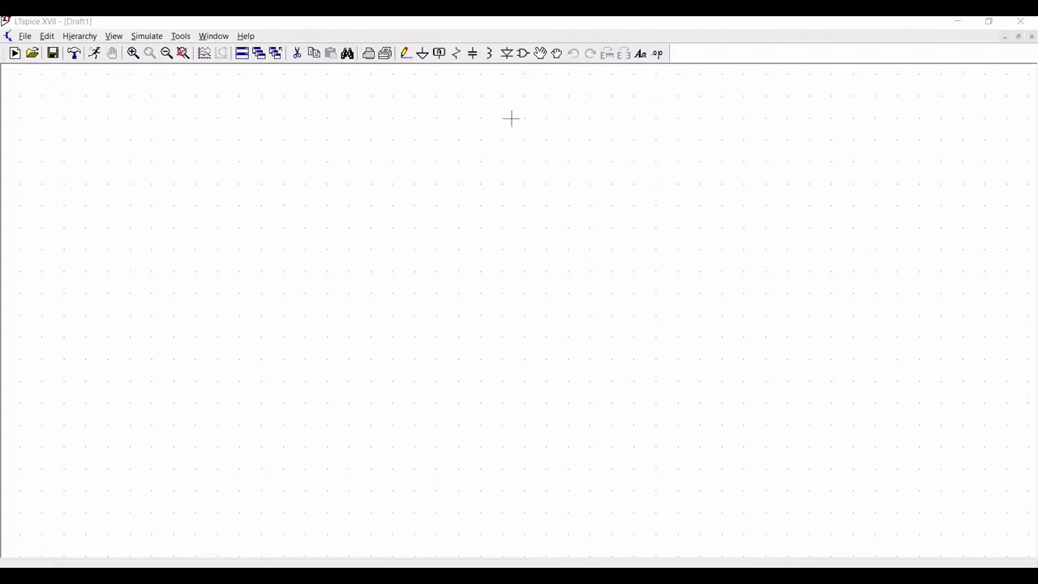
Step: Select the LM741 op-amp from the [OpAmps] component library folder
left_click(522, 53)
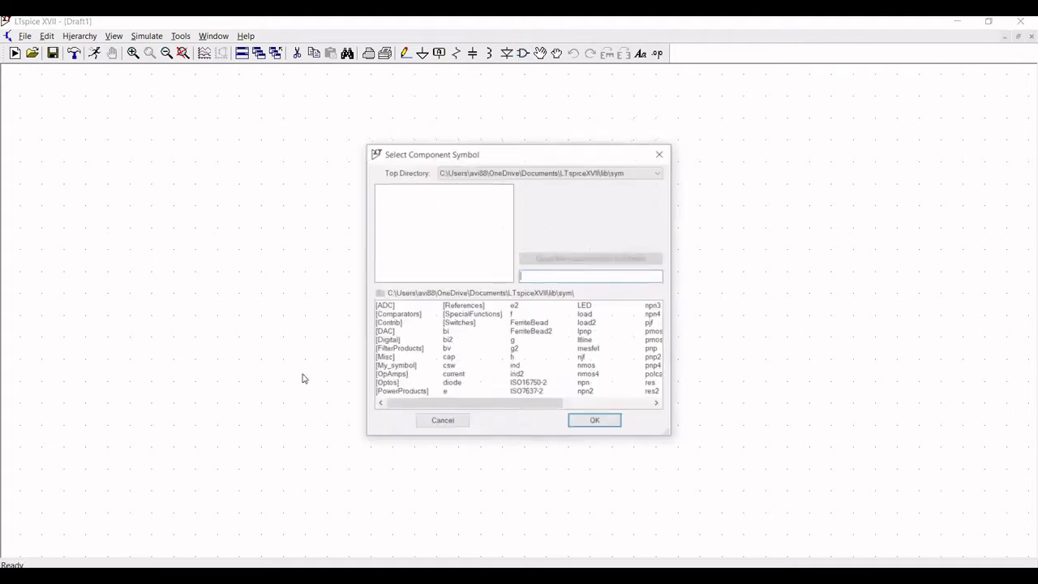
double_click(392, 376)
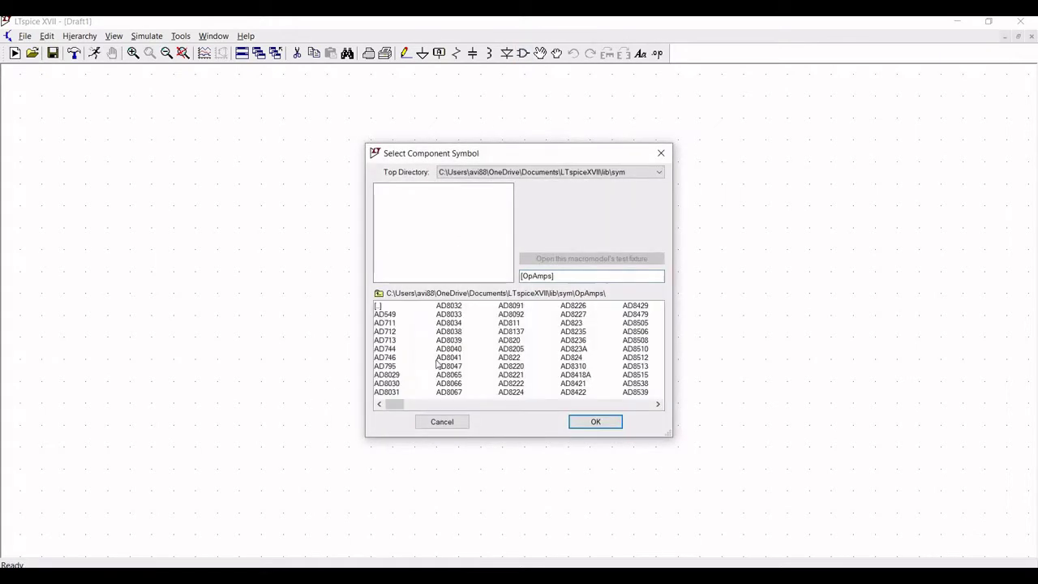
left_click(443, 406)
left_click(443, 405)
left_click(443, 405)
left_click(443, 405)
left_click(517, 359)
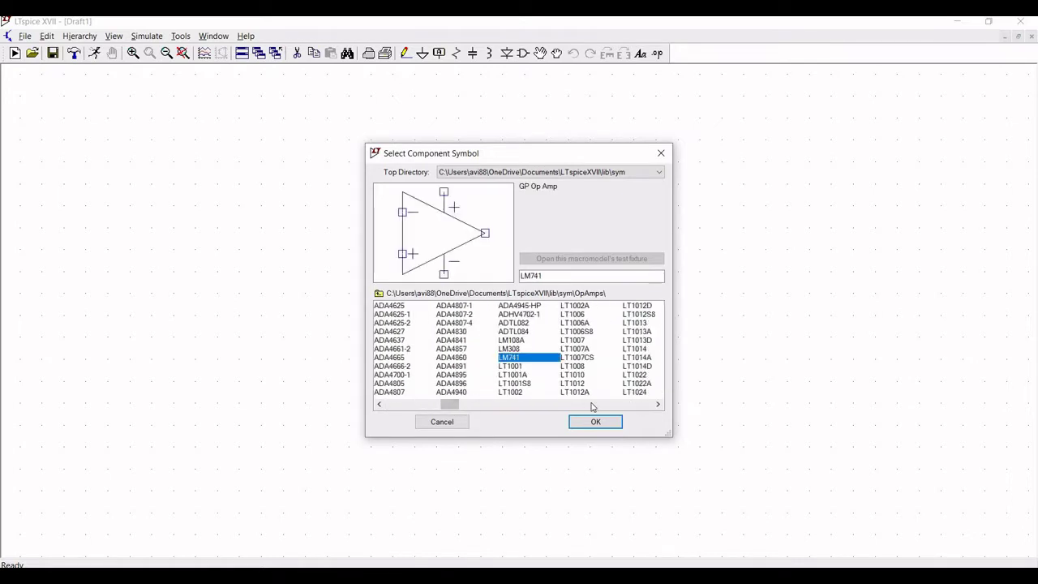
left_click(595, 422)
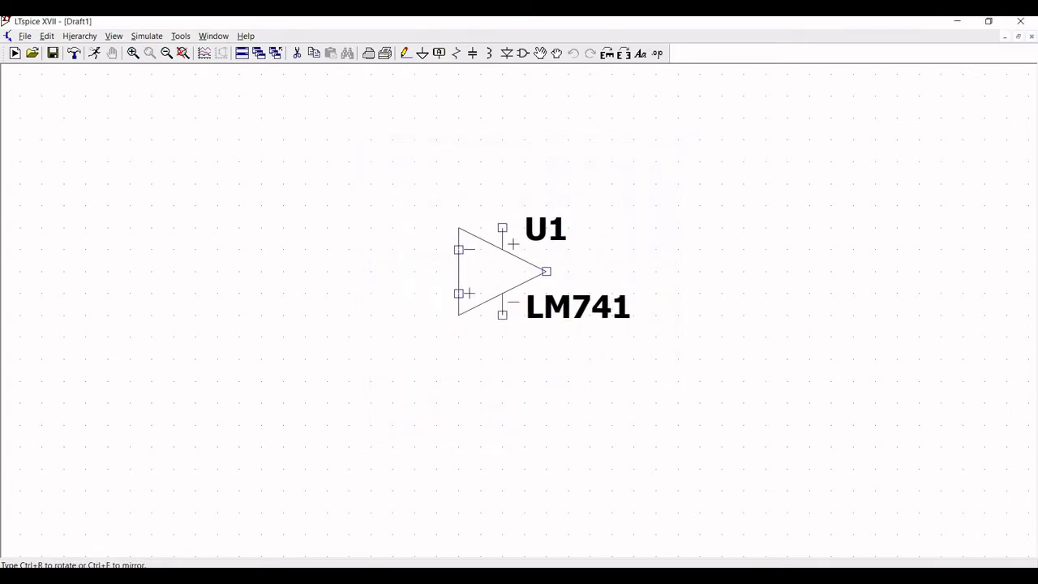
Step: Rotate and mirror the LM741, then place it as U1 near the schematic centre
key("ctrl+r")
key("ctrl+r")
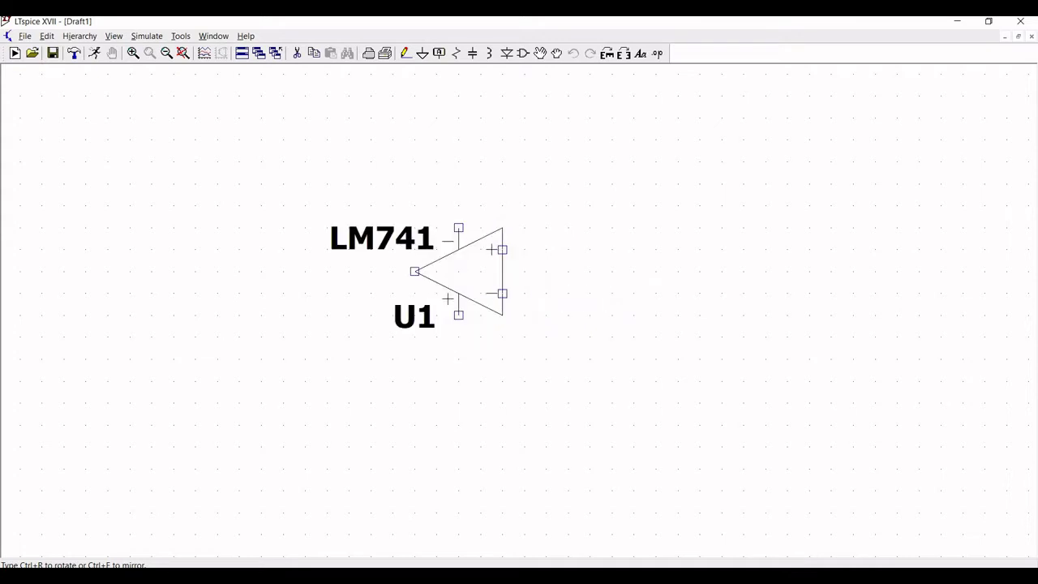
key("ctrl+e")
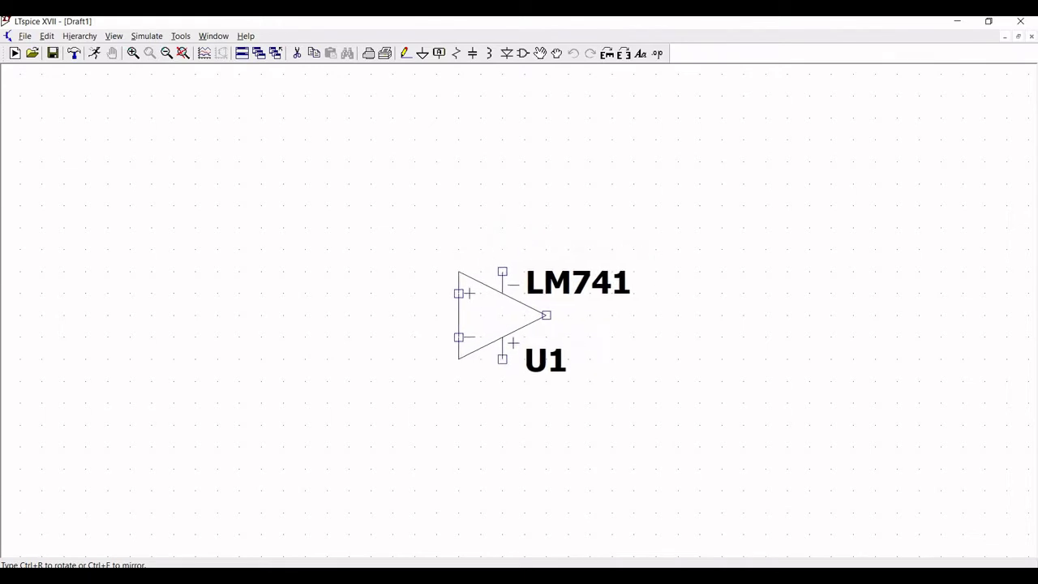
left_click(480, 313)
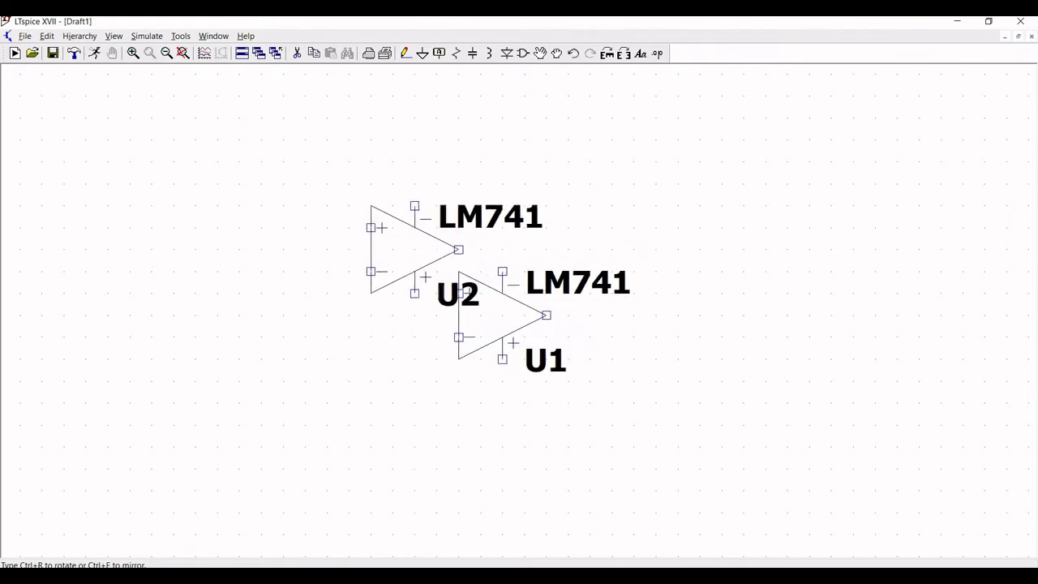
key("Escape")
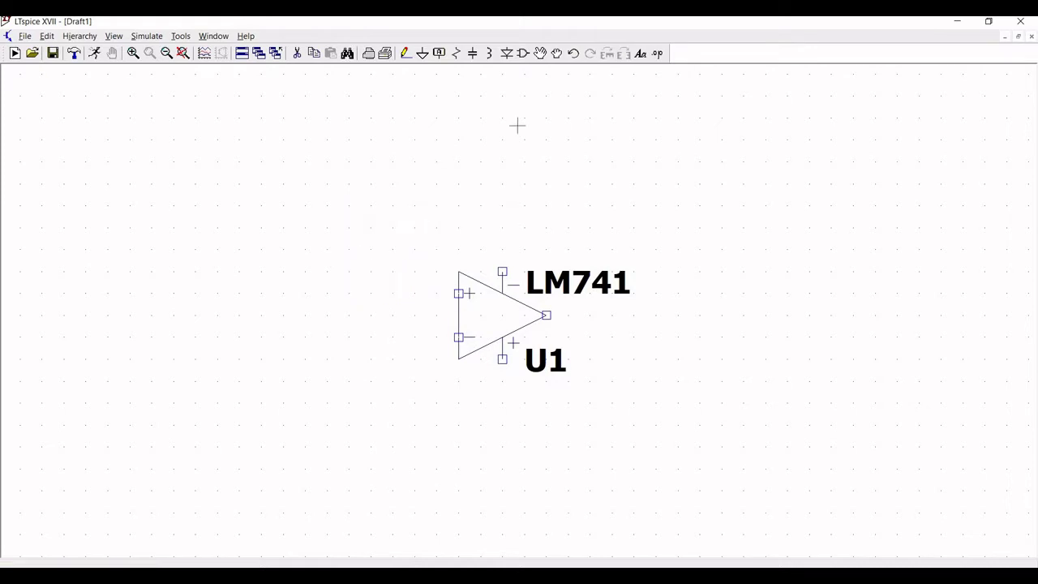
Step: Place an upward-pointing diode D1 below the op-amp
left_click(509, 55)
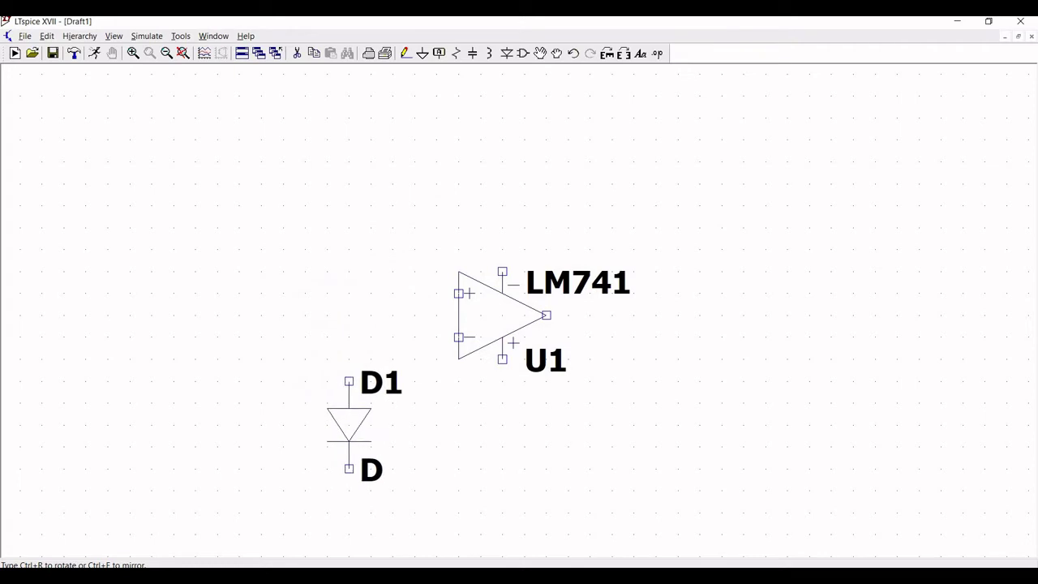
key("ctrl+r")
key("ctrl+r")
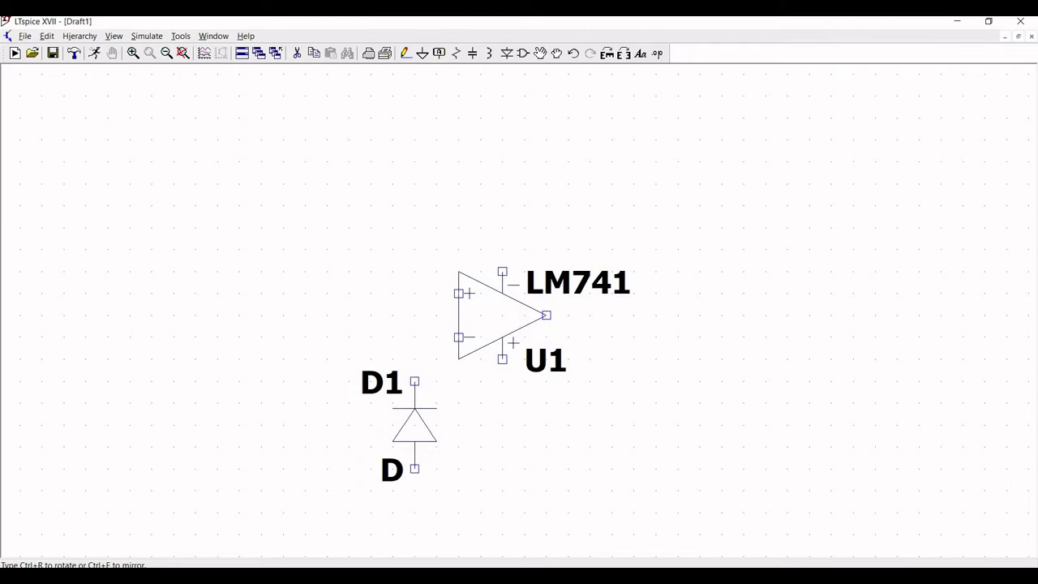
left_click(414, 424)
key("Escape")
Step: Assign D1 the 1N914 diode model and move its label to the right
right_click(420, 438)
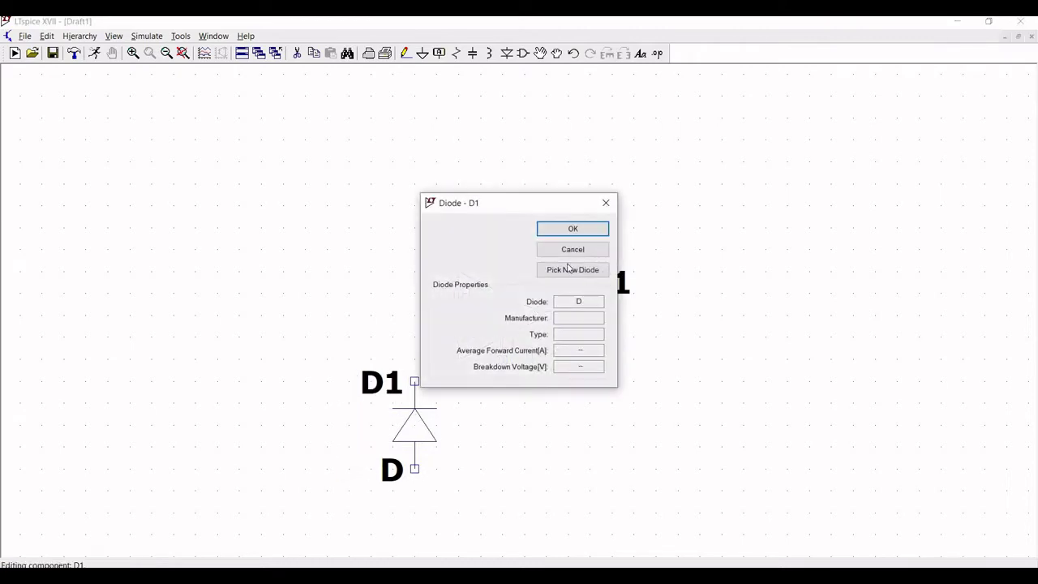
left_click(570, 269)
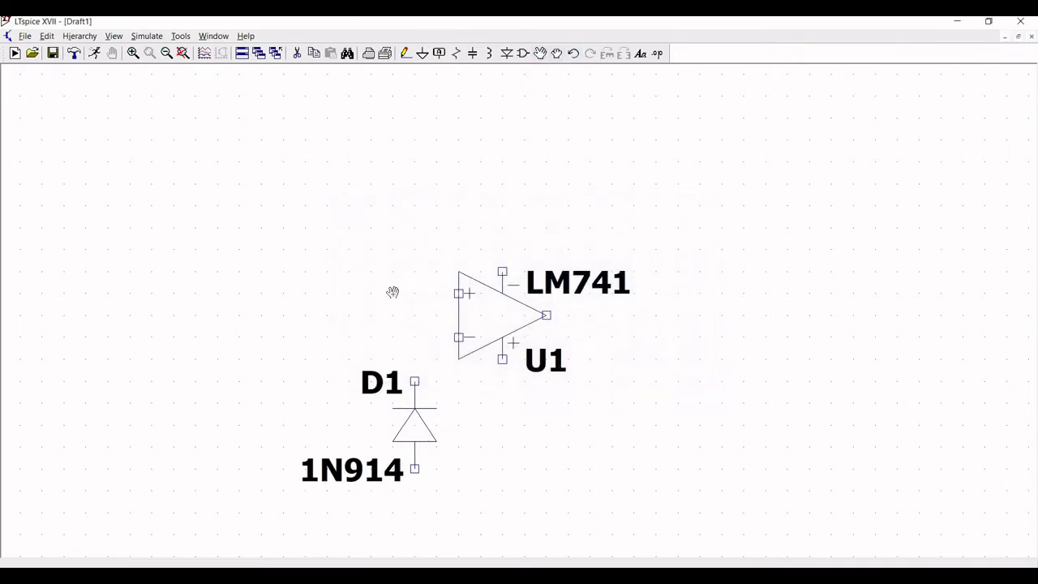
left_click_drag(356, 468, 480, 457)
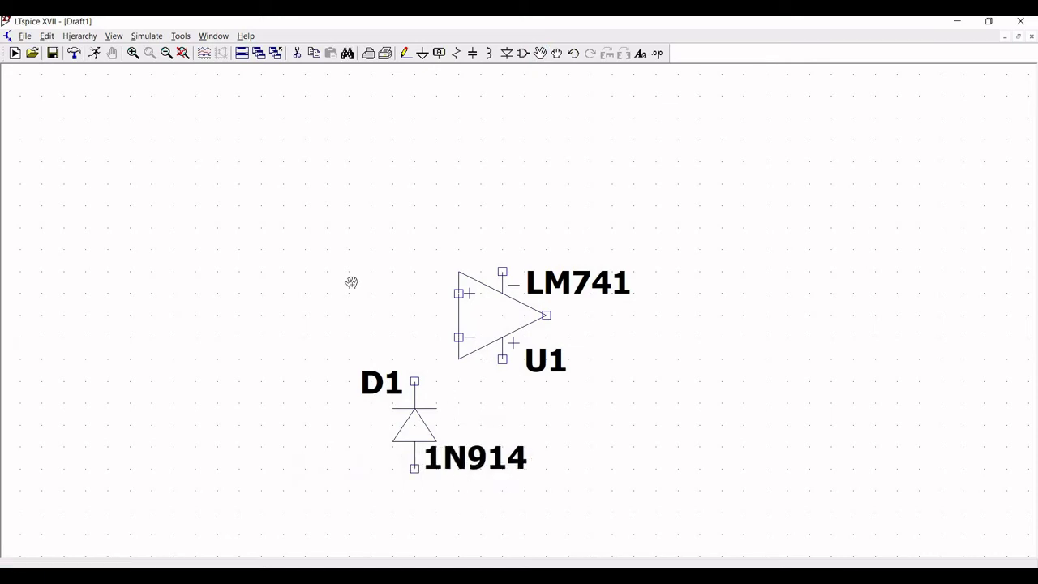
Step: Place resistors R1 at upper left, R2 at lower left, and R3 left of the diode
left_click(456, 54)
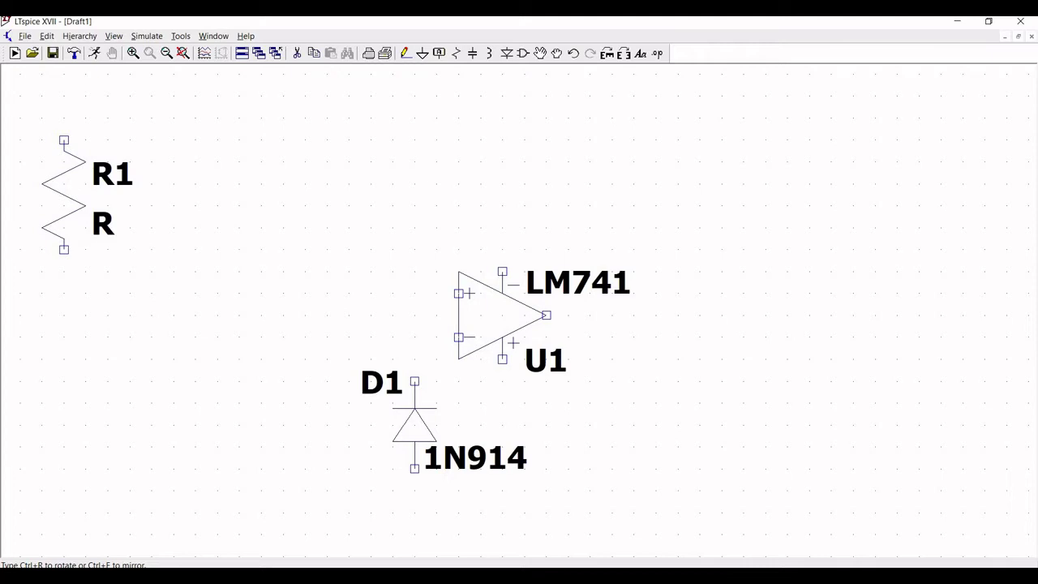
left_click(64, 194)
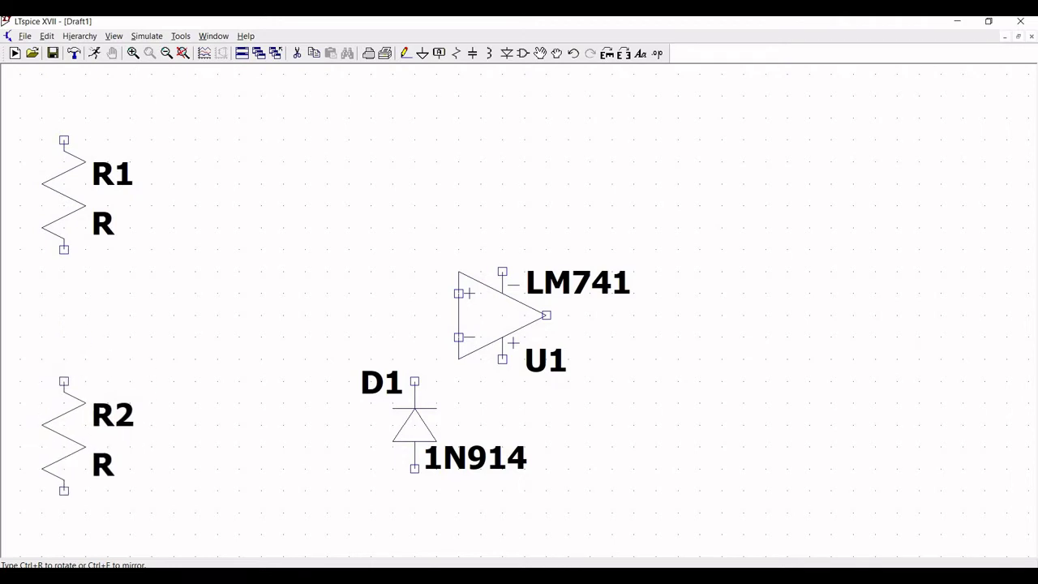
left_click(64, 436)
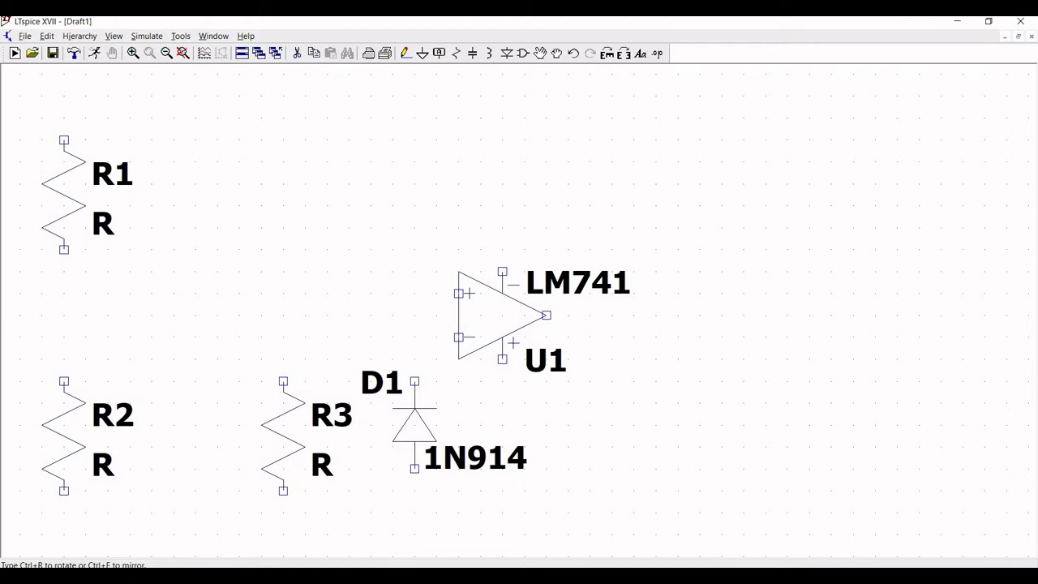
left_click(288, 434)
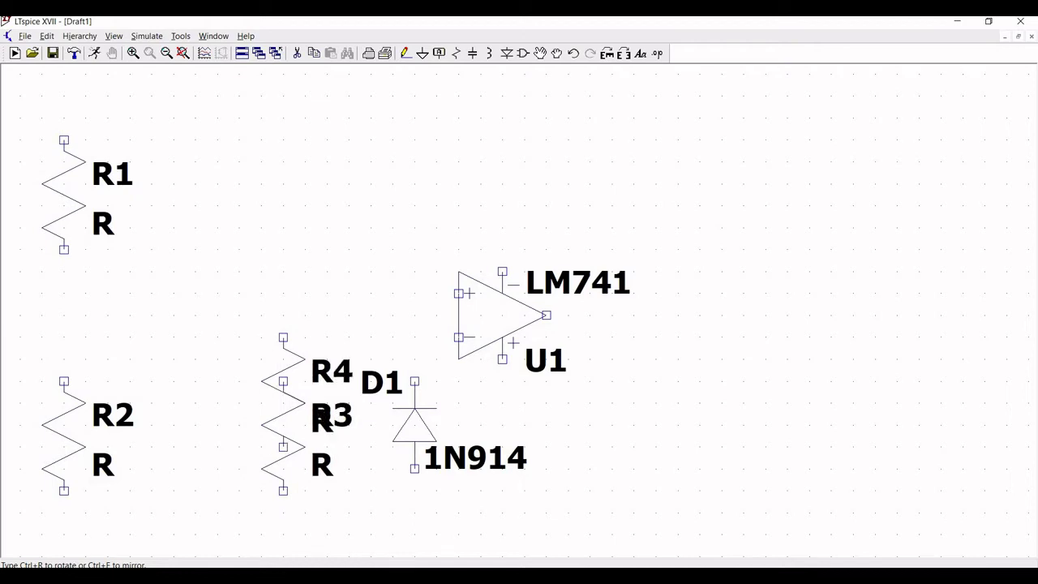
key("Escape")
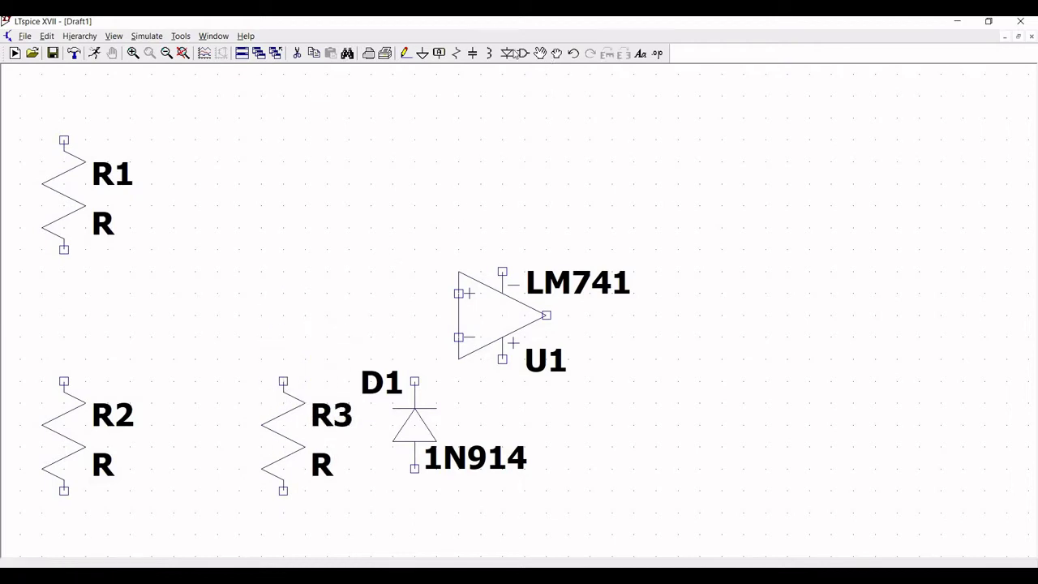
Step: Place horizontal capacitors C1 between R2 and R3, and C2 above the op-amp
left_click(472, 53)
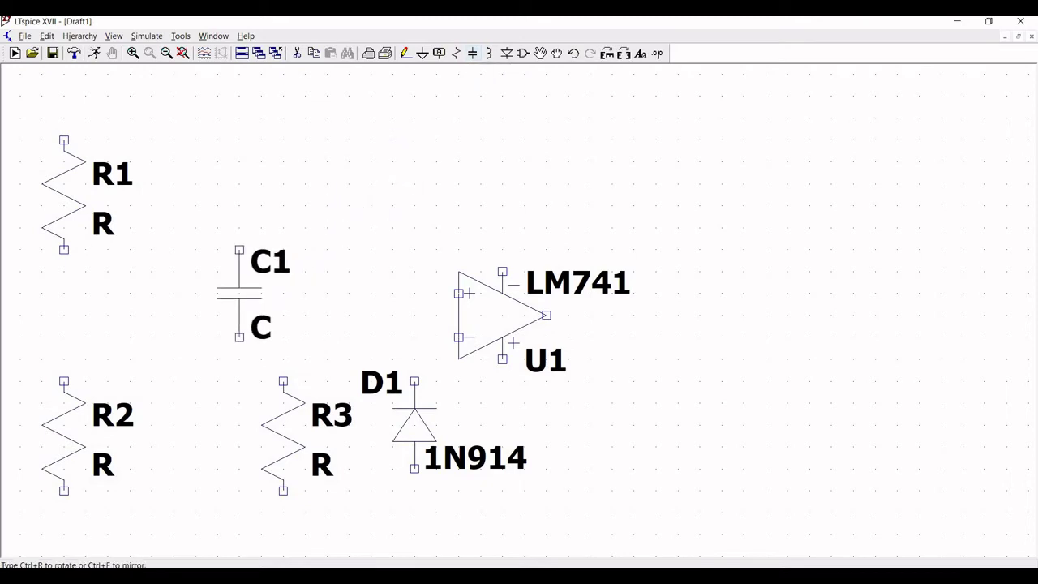
key("ctrl+r")
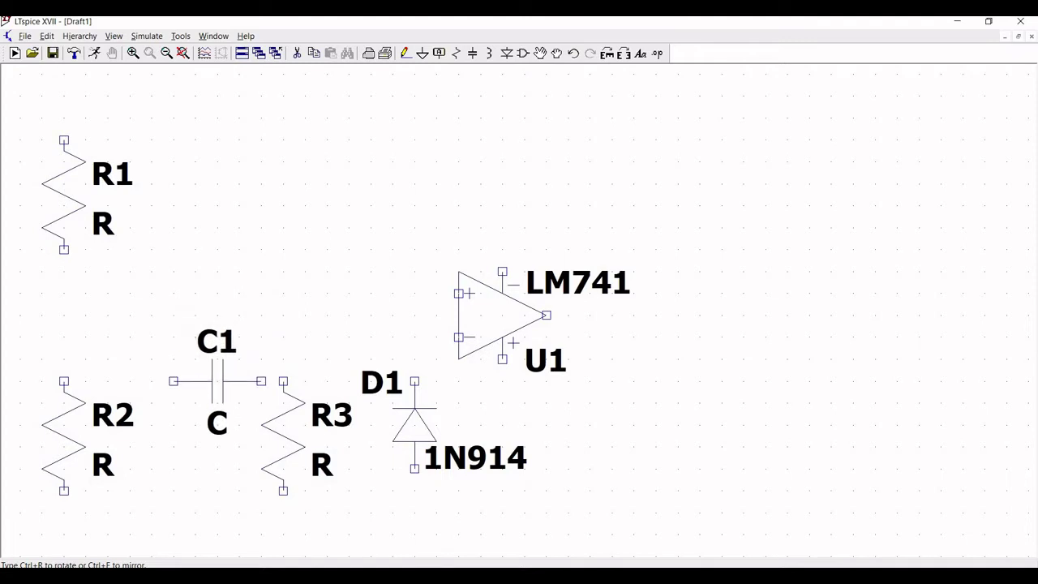
left_click(217, 380)
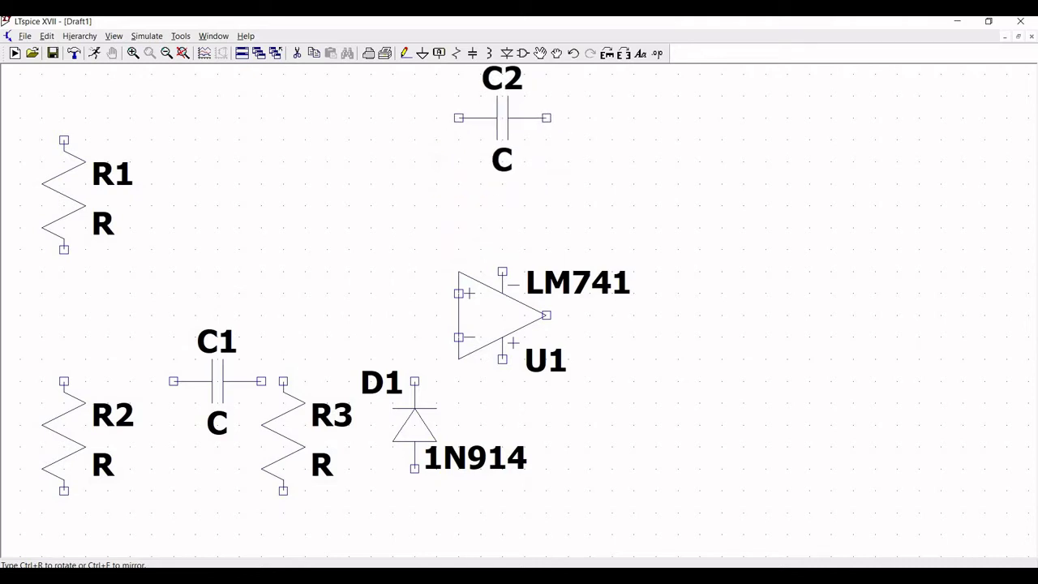
left_click(516, 125)
key("Escape")
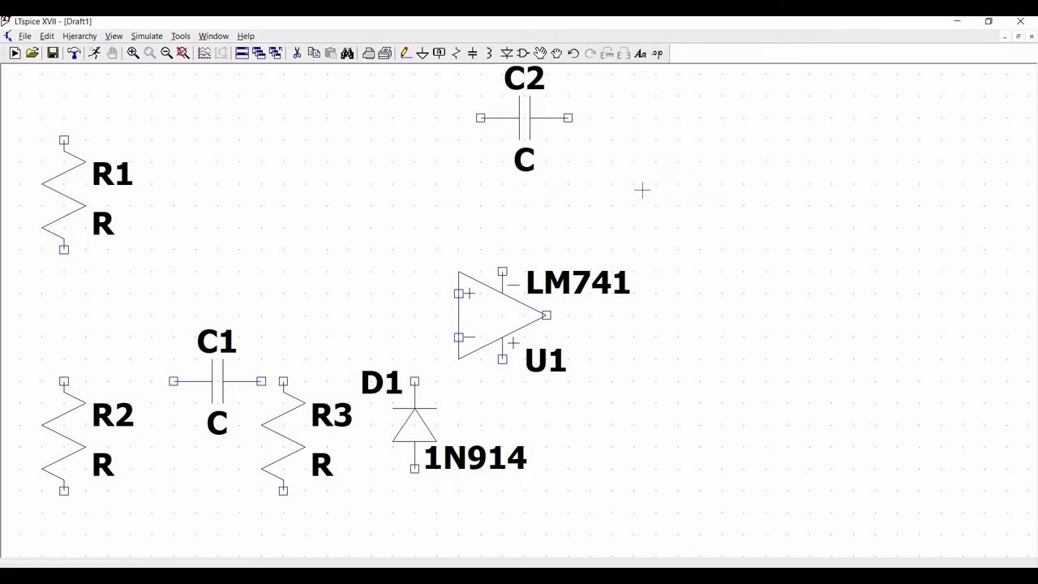
Step: Select the voltage source symbol from the main symbols folder
left_click(523, 53)
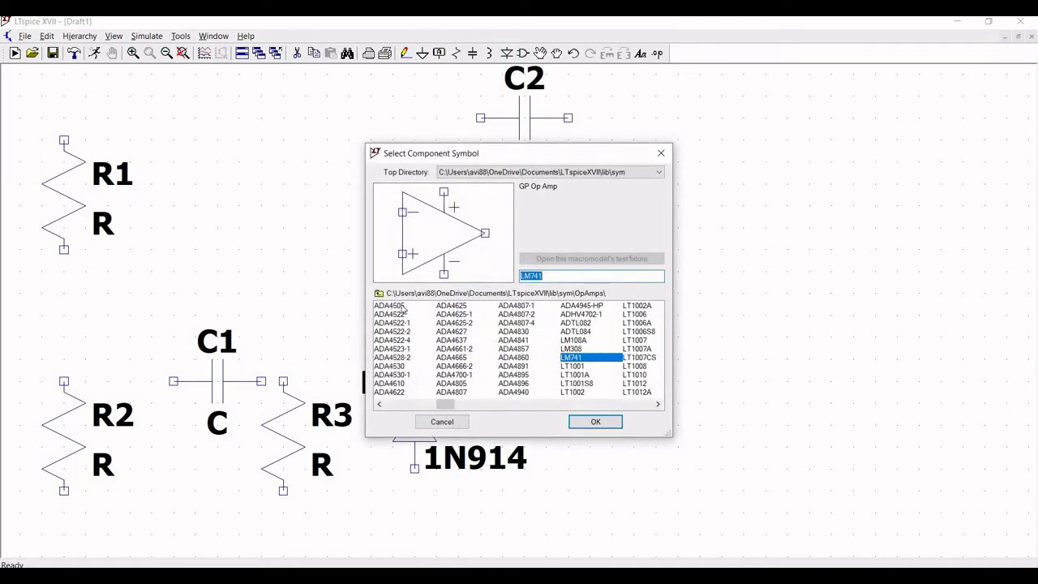
left_click(378, 294)
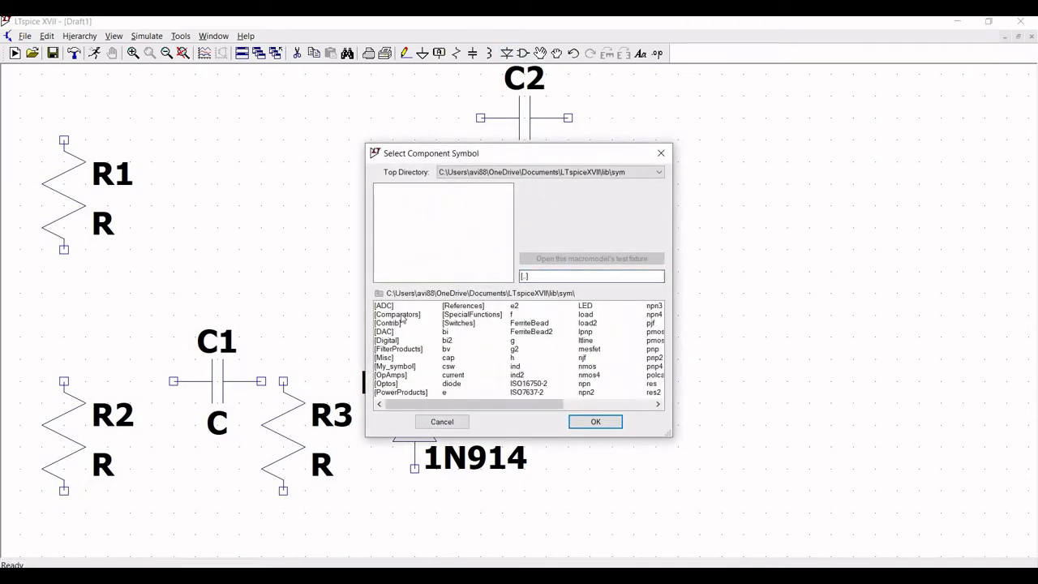
left_click_drag(548, 404, 639, 397)
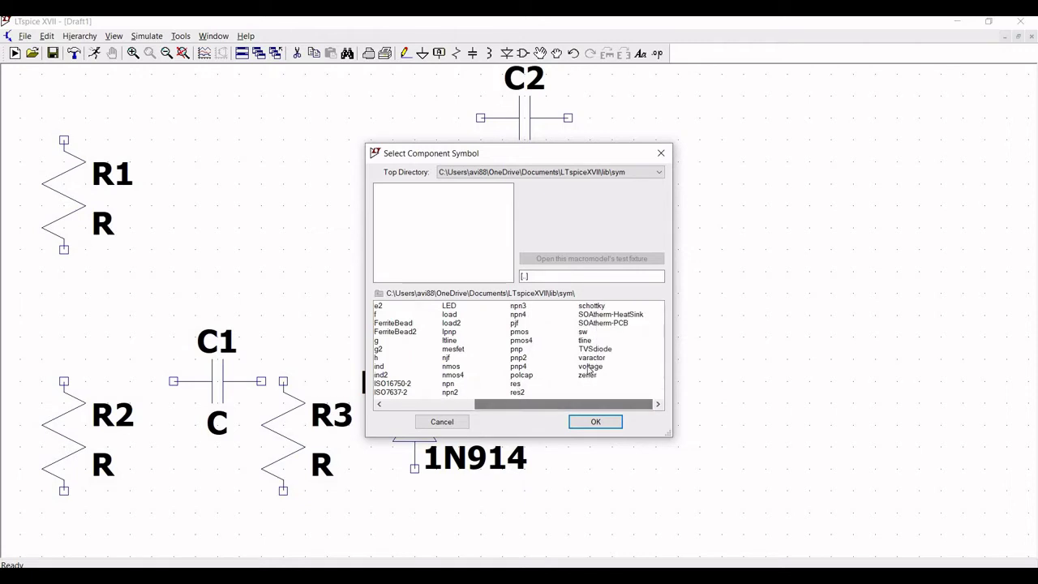
left_click(590, 365)
key("Return")
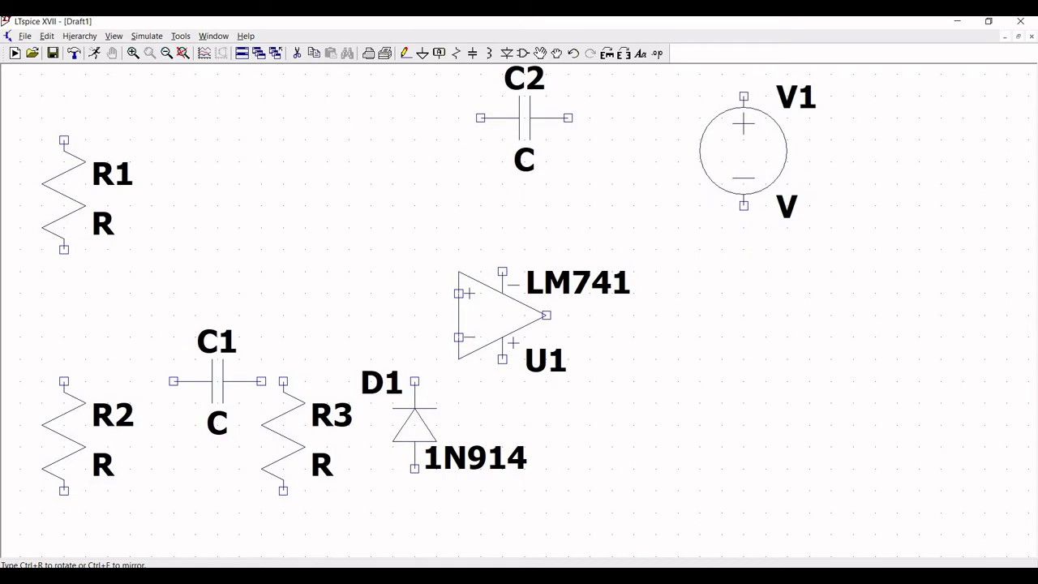
Step: Place voltage sources V1, V2 and V3 in a row across the top right
left_click(744, 150)
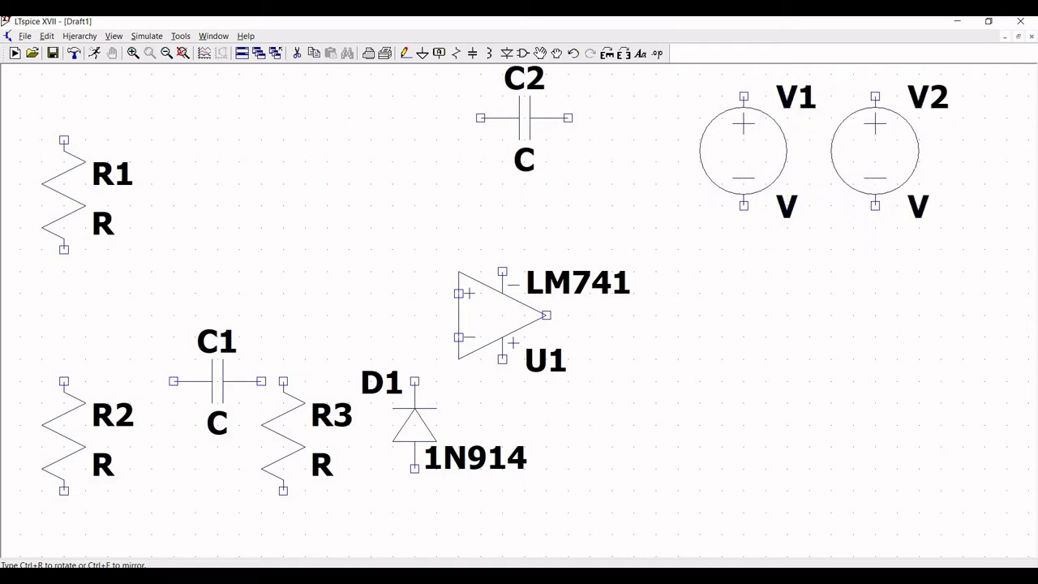
left_click(875, 150)
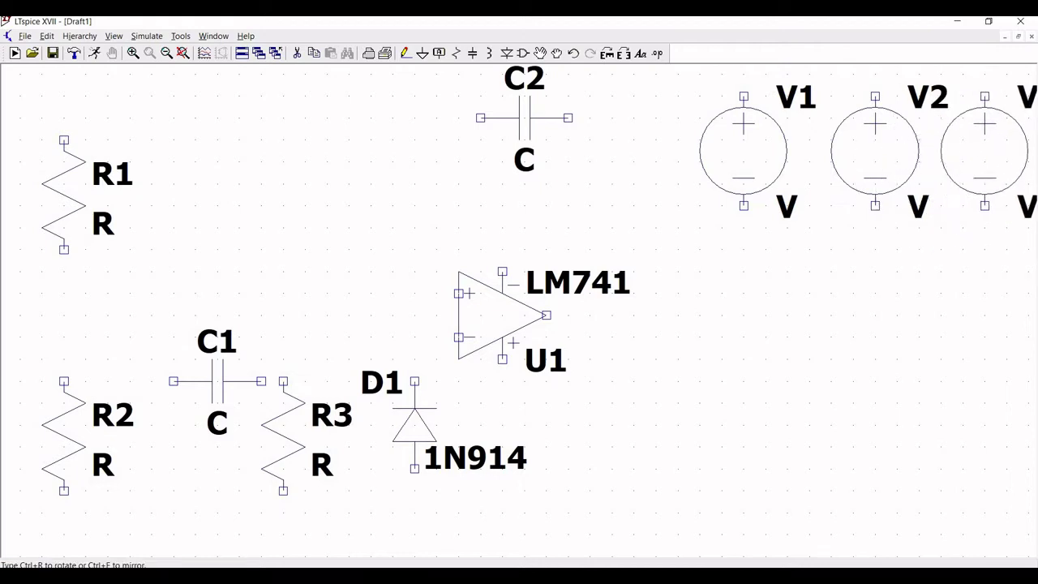
left_click(984, 150)
key("Escape")
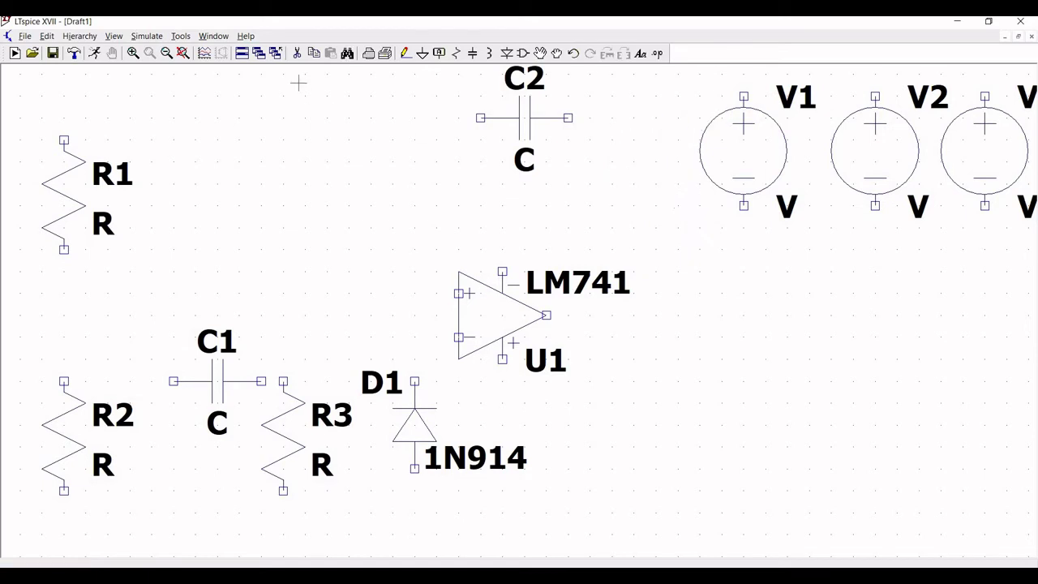
Step: Attach ground symbols to the bottom terminals of V1, V2 and V3
left_click(166, 53)
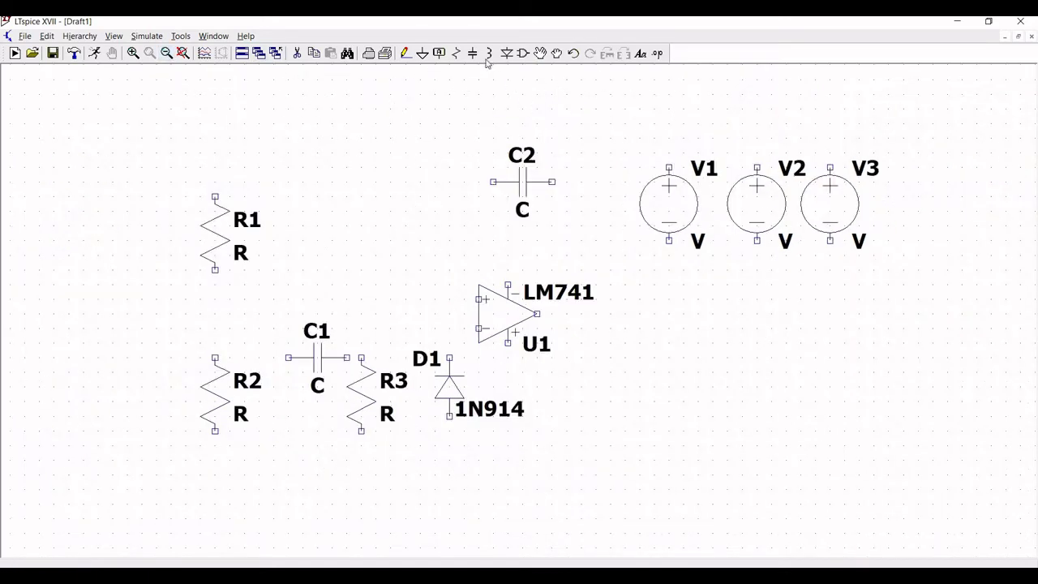
left_click(422, 53)
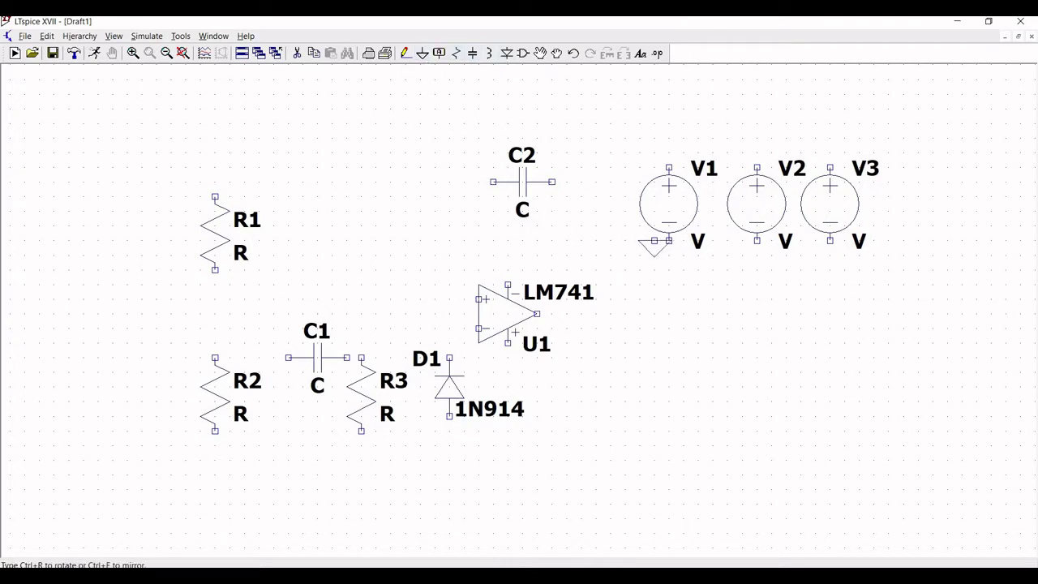
left_click(669, 241)
left_click(756, 240)
left_click(829, 240)
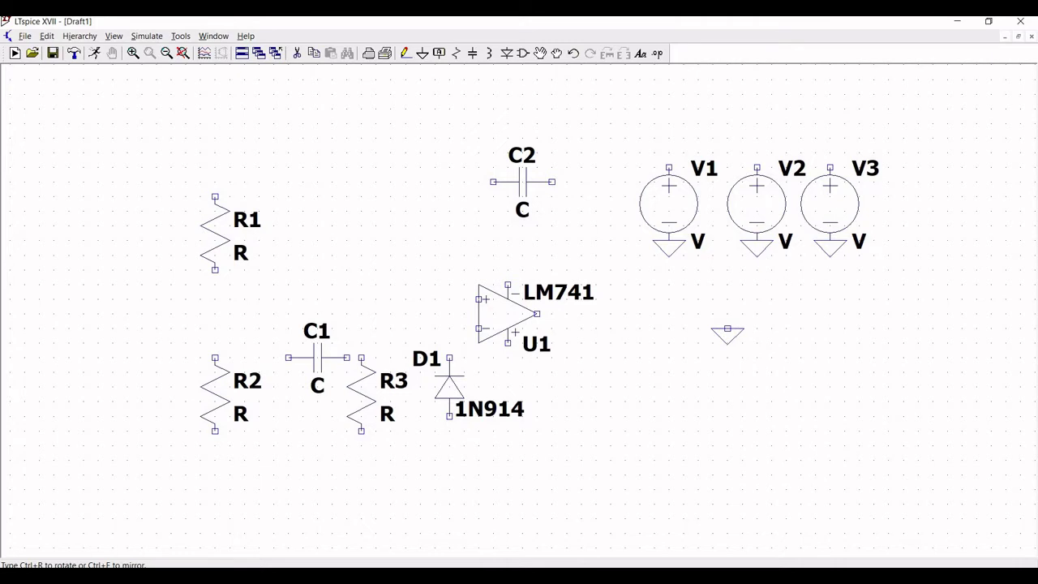
key("Escape")
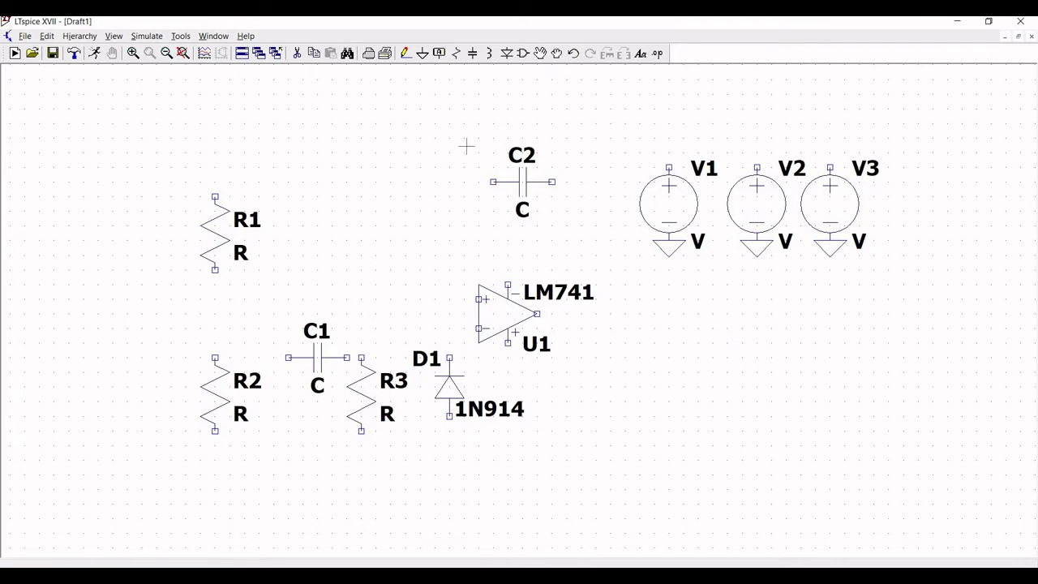
Step: Draw short wires upward from the positive terminals of V1, V2 and V3
left_click(406, 54)
left_click(668, 168)
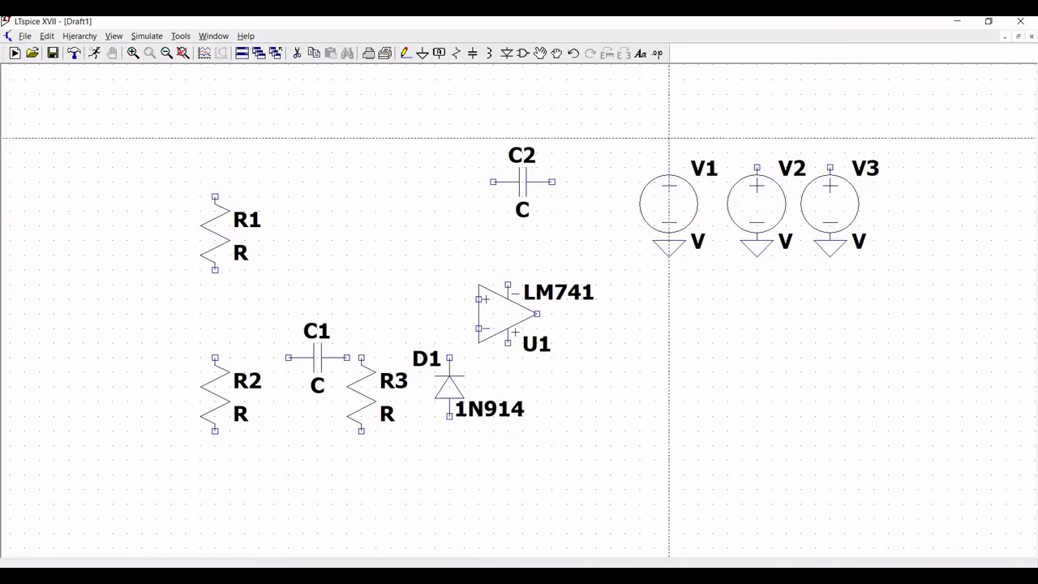
left_click(668, 137)
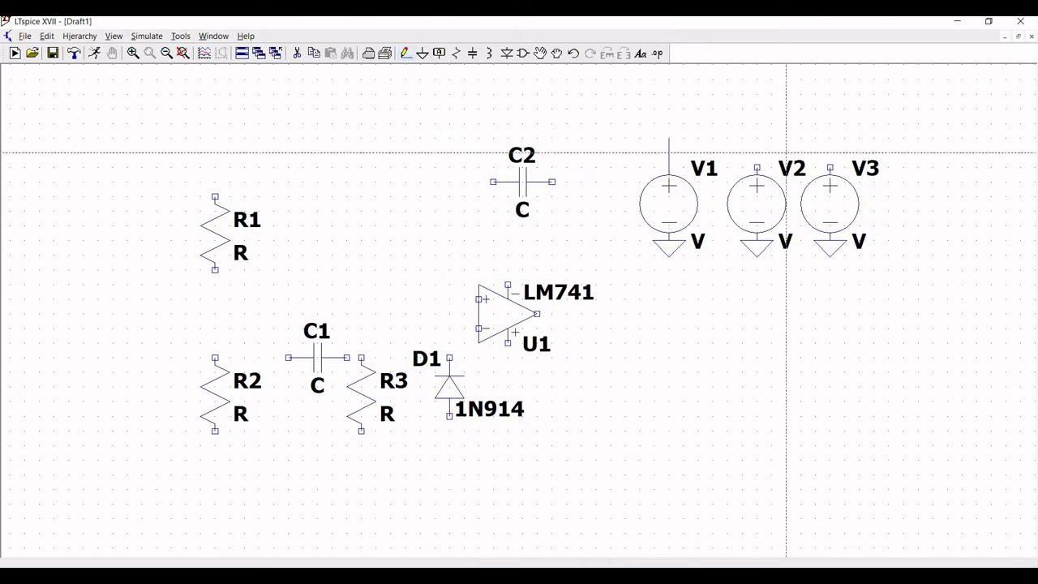
left_click(756, 168)
left_click(757, 138)
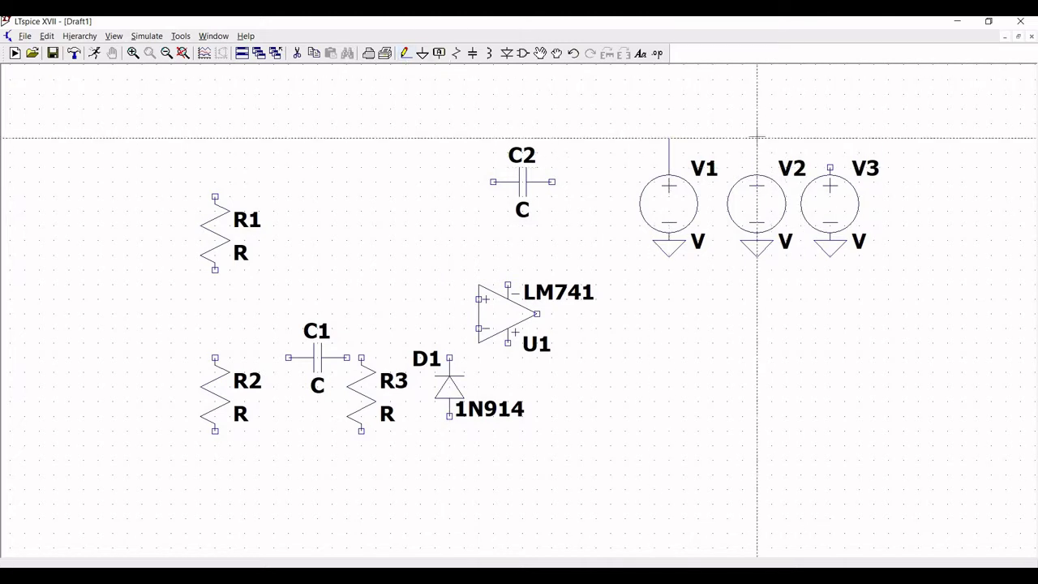
left_click(405, 53)
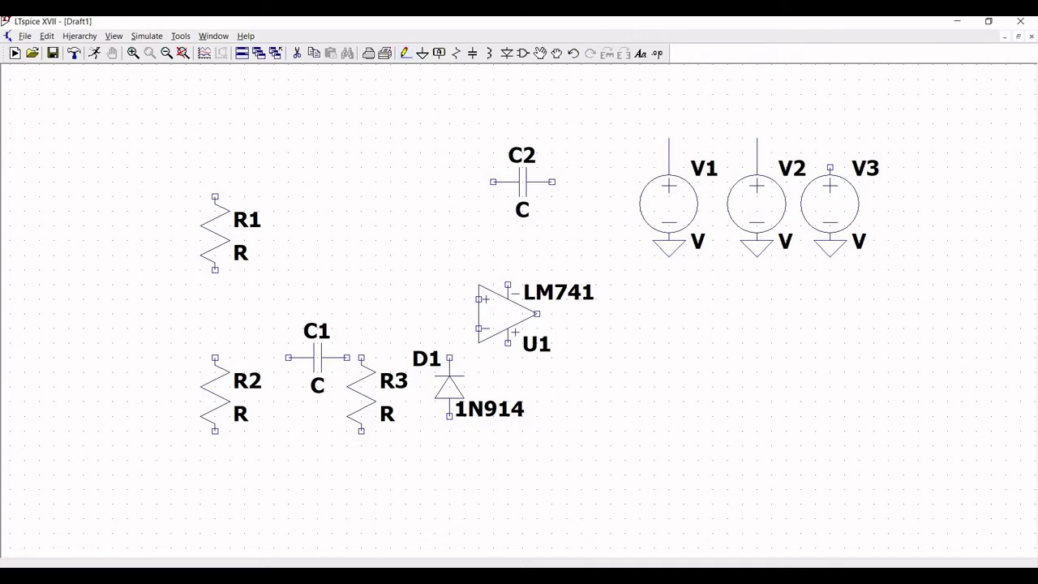
left_click(830, 168)
left_click(829, 138)
key("Escape")
Step: Draw short wires out from the op-amp's upper and lower supply pins
left_click(405, 53)
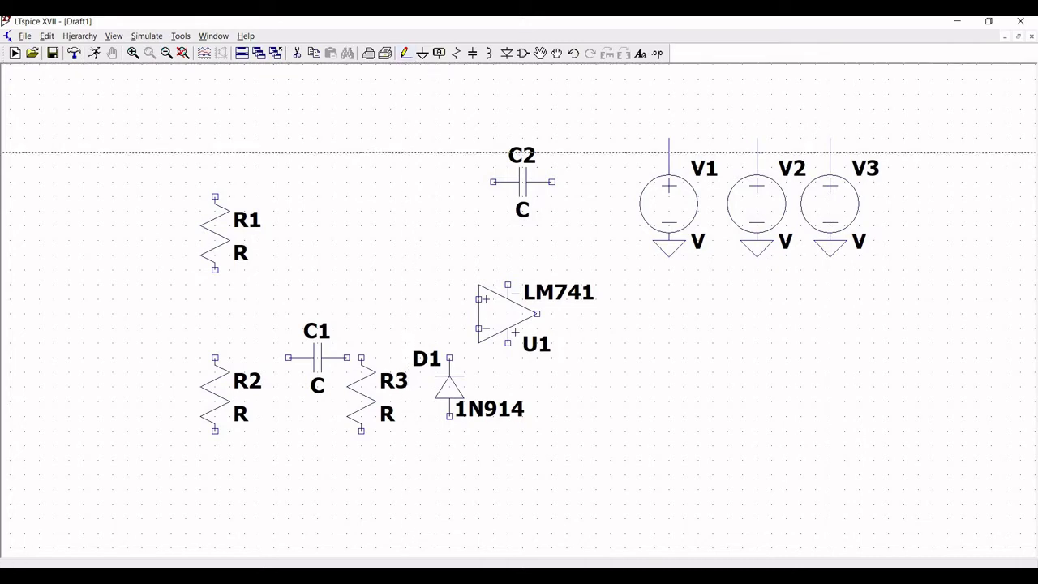
left_click(508, 284)
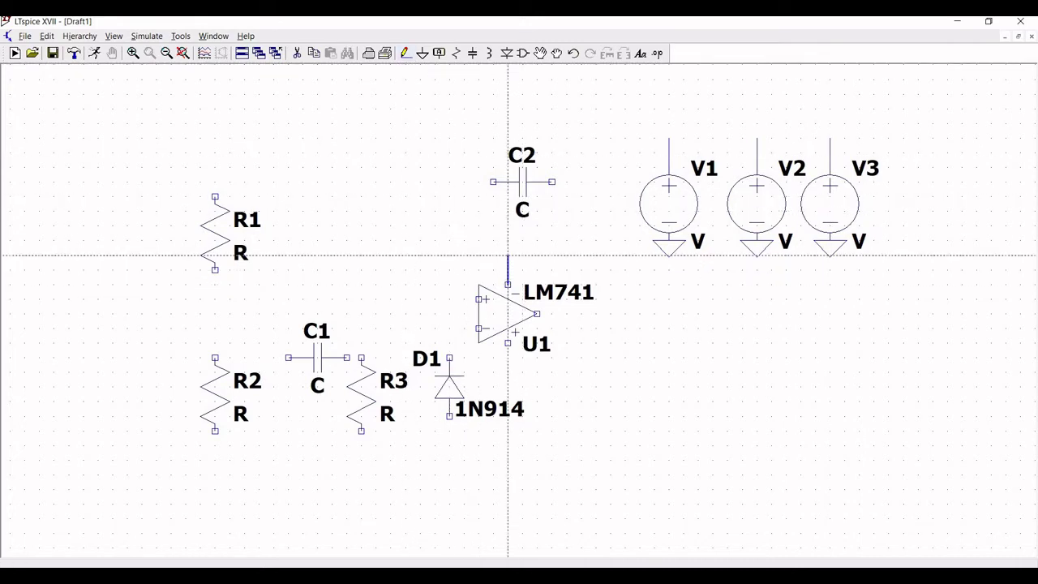
left_click(508, 256)
key("Escape")
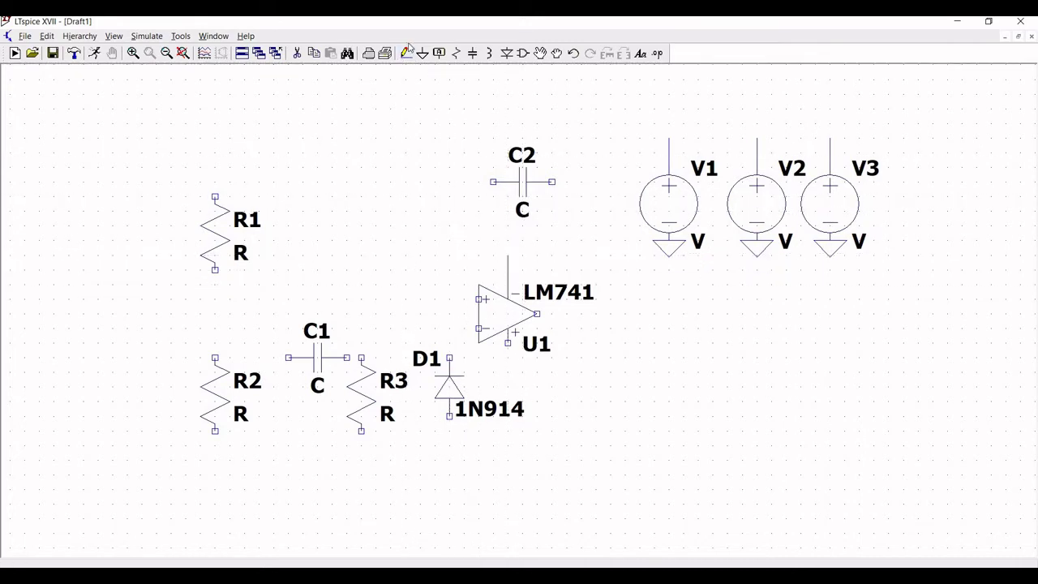
left_click(405, 53)
left_click(508, 342)
left_click(507, 372)
key("Escape")
Step: Place vertical Vcc net labels on V1's wire and the op-amp's lower supply pin
left_click(439, 53)
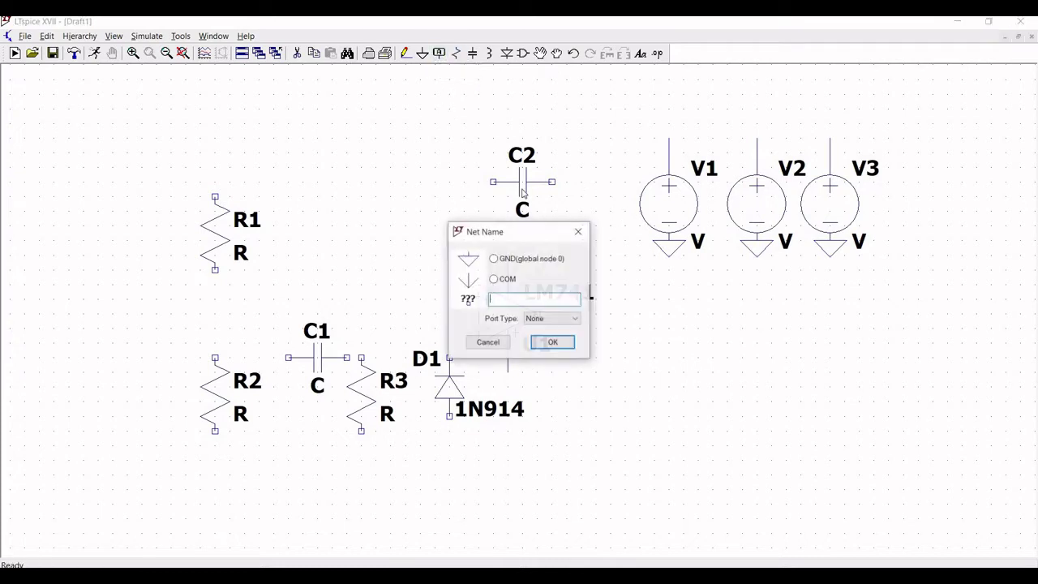
type("Vcc")
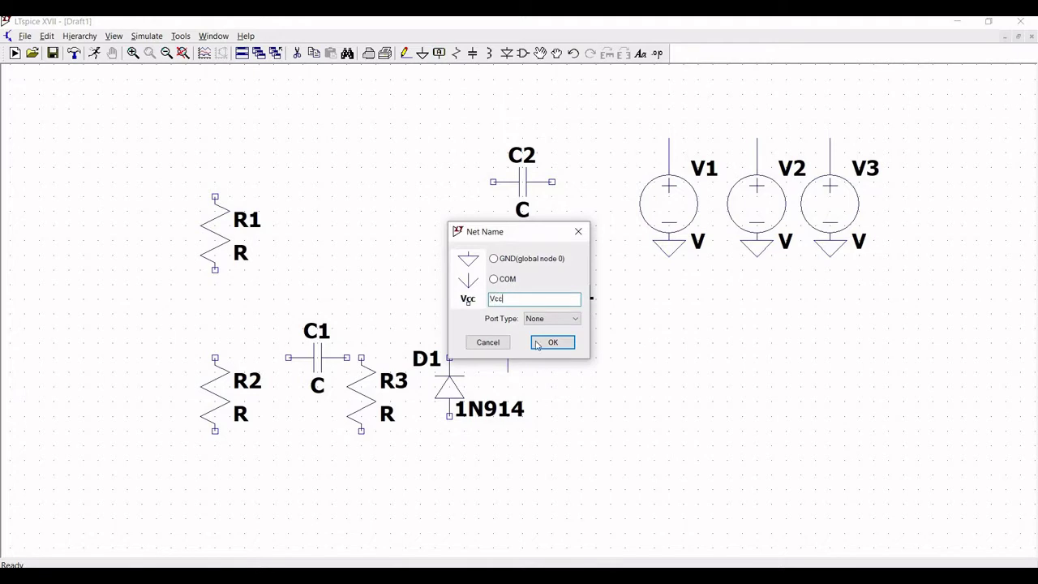
left_click(550, 342)
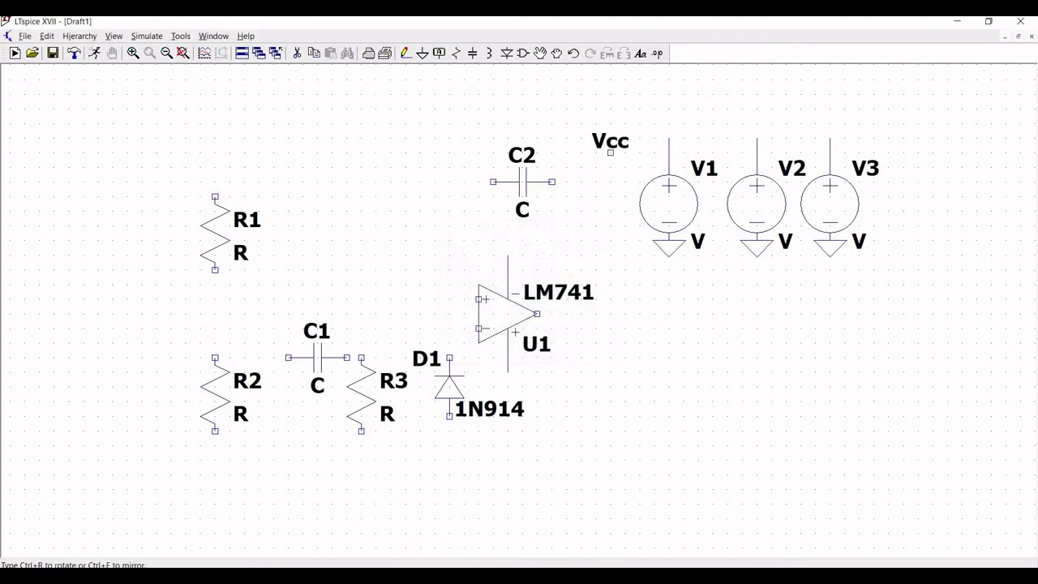
key("ctrl+r")
left_click(668, 137)
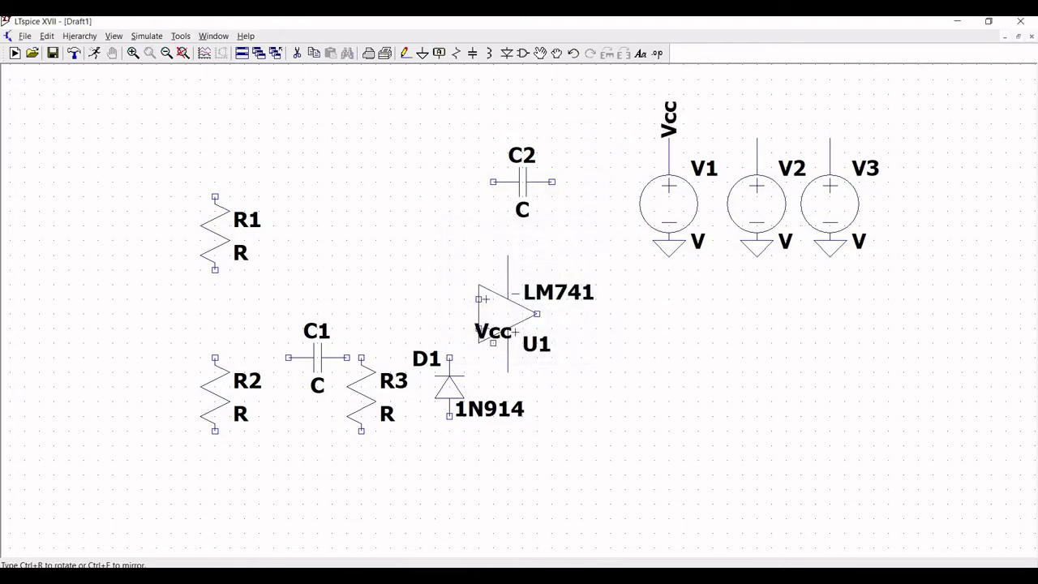
key("ctrl+r")
left_click(508, 372)
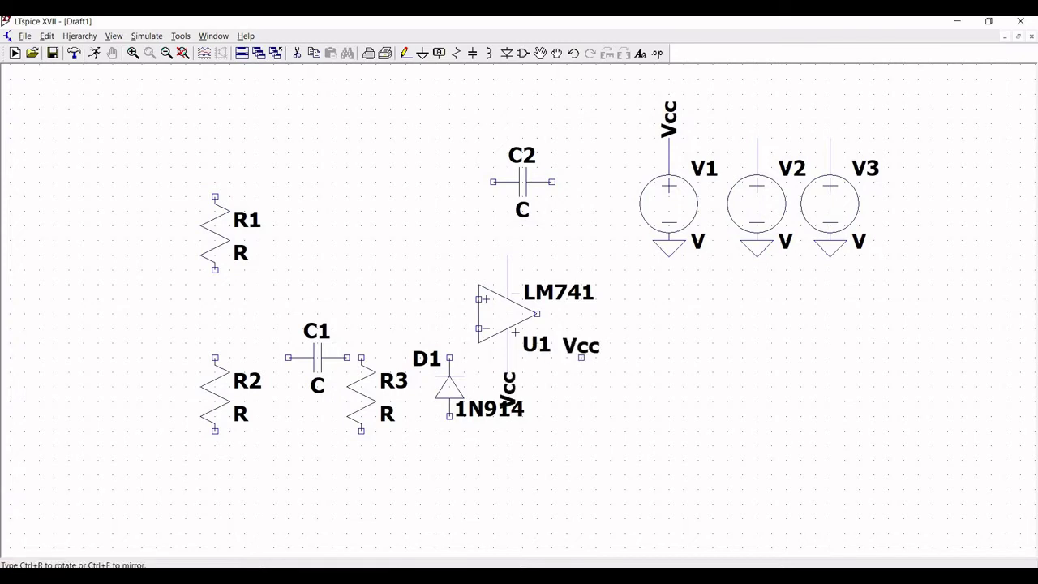
key("Escape")
Step: Place Vee net labels on V2's wire and the op-amp's upper supply pin
left_click(438, 52)
type("V")
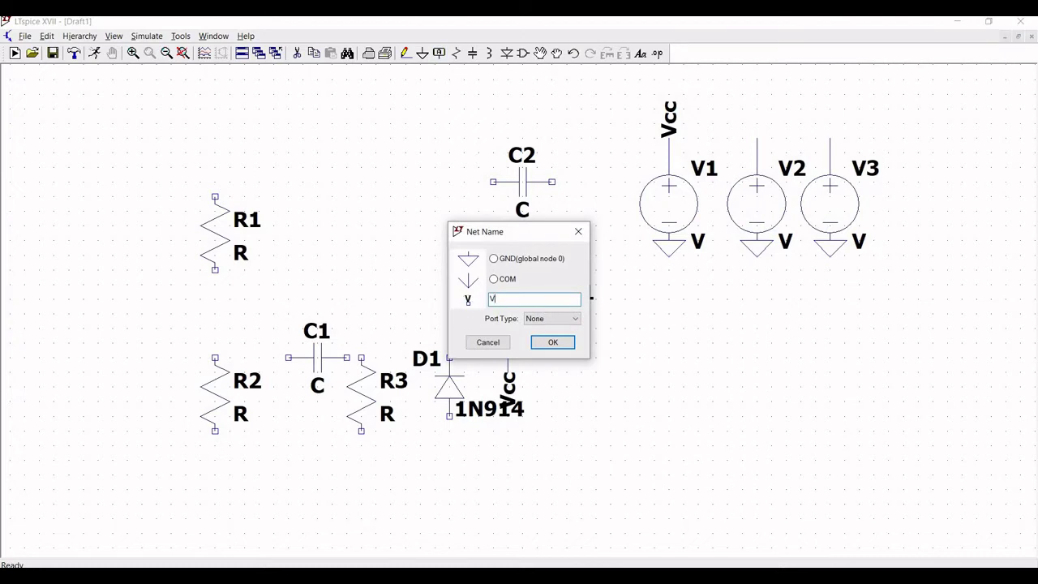
type("ee")
left_click(552, 341)
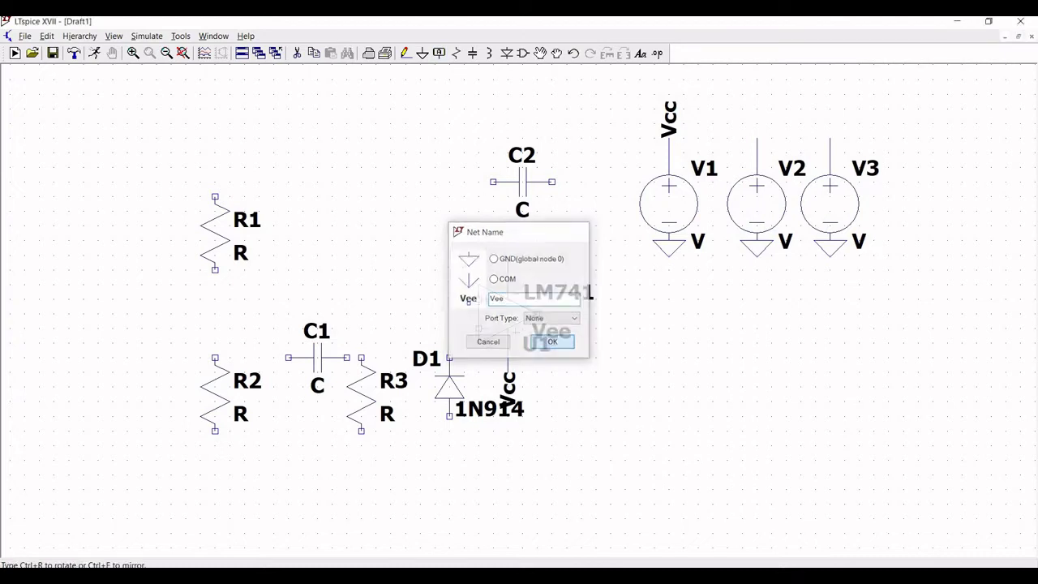
left_click(756, 137)
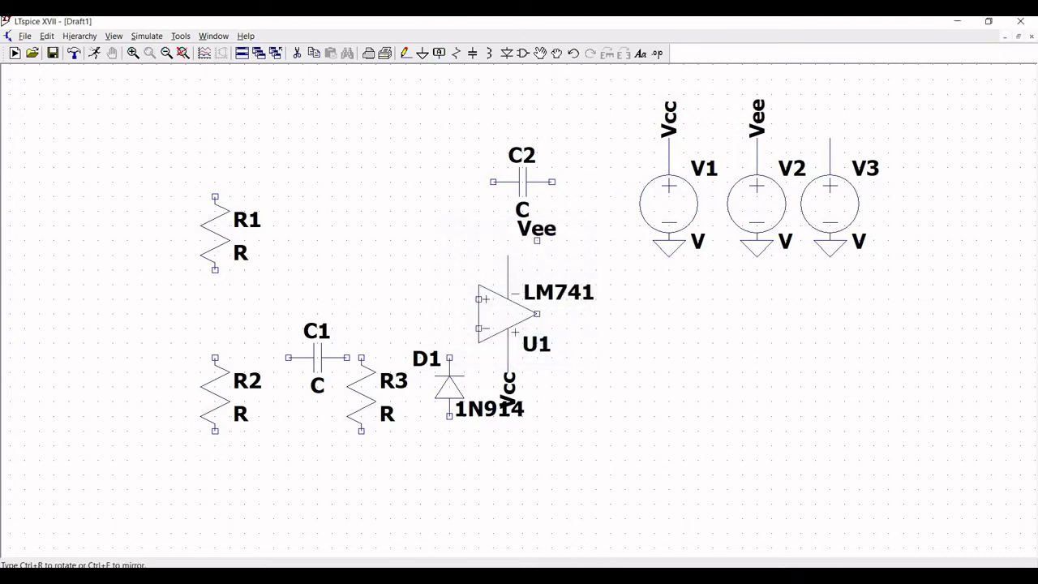
left_click(508, 262)
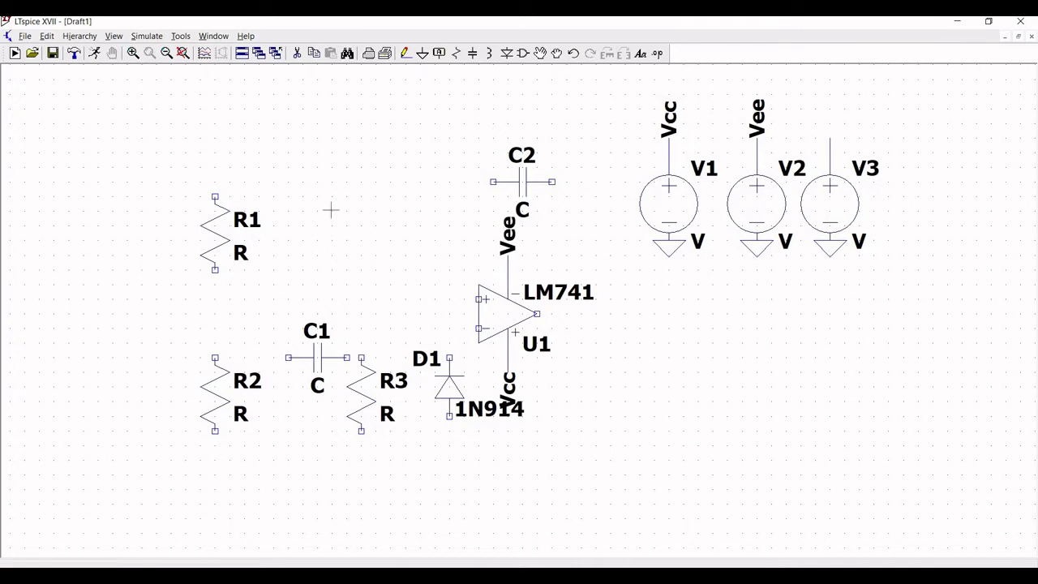
Step: Place ground symbols below R2 and below diode D1
left_click(421, 54)
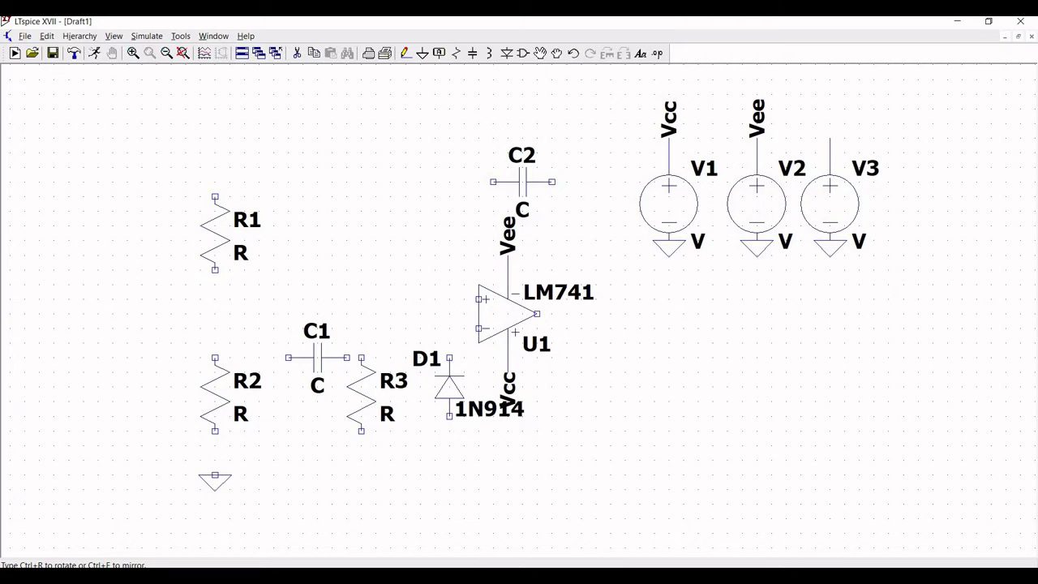
left_click(214, 475)
left_click(450, 475)
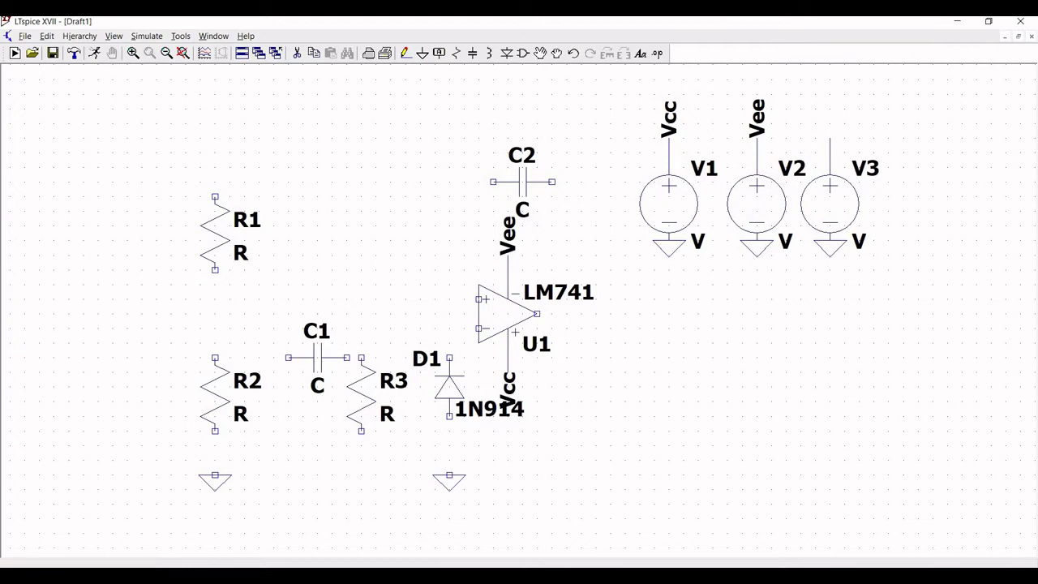
key("Escape")
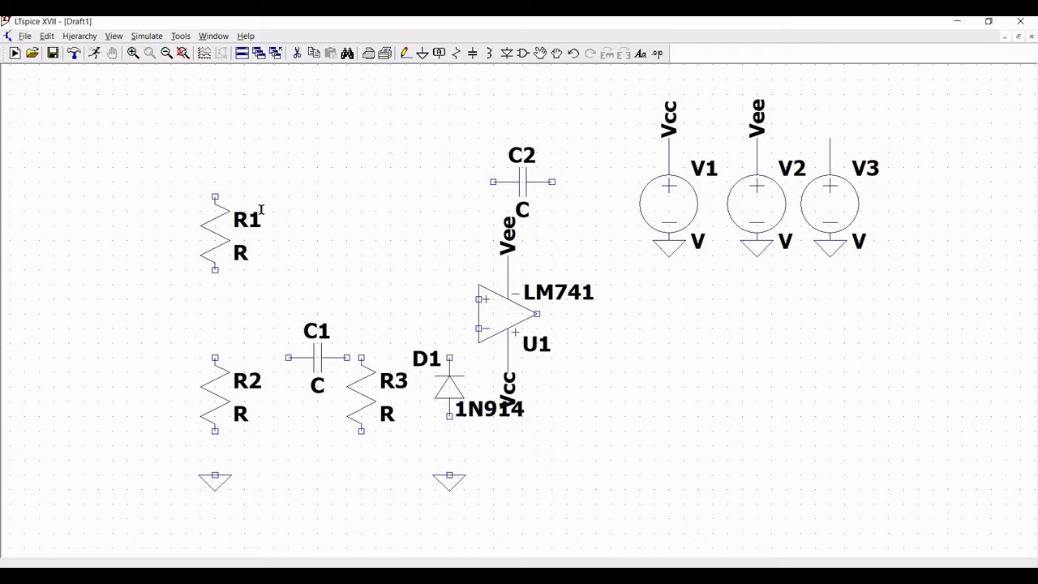
Step: Draw a short wire upward from R1's top pin
left_click(404, 54)
left_click(214, 196)
right_click(215, 138)
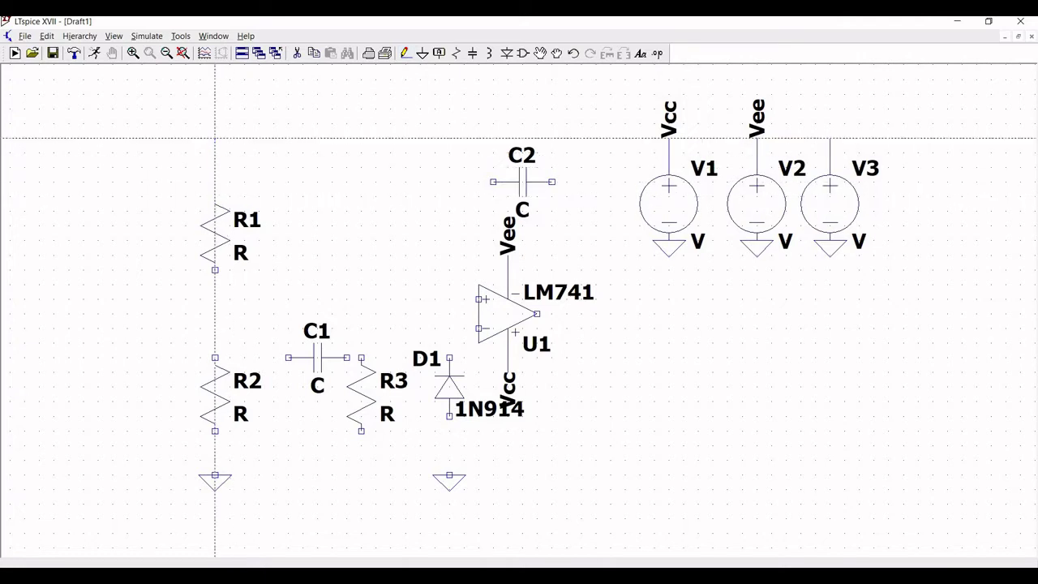
right_click(215, 138)
Step: Label the end of R1's wire with the Vcc net name
left_click(439, 53)
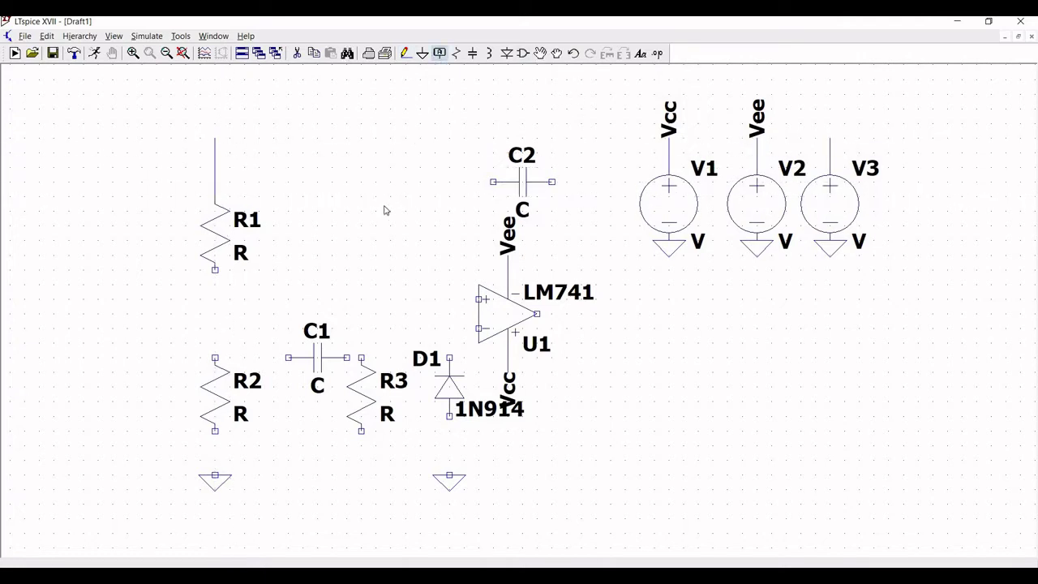
type("Vcc")
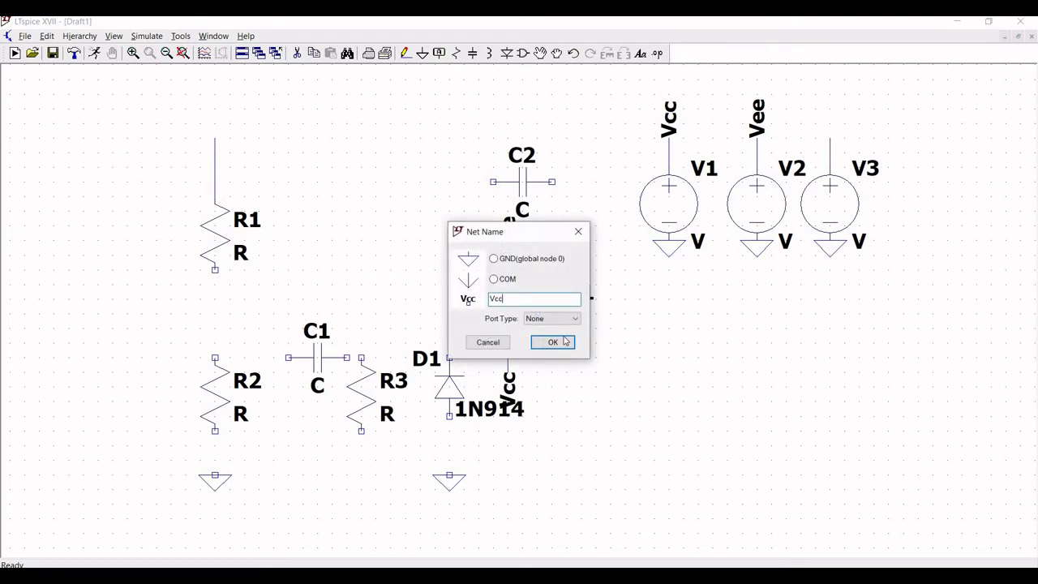
left_click(552, 342)
left_click(215, 138)
Step: Change the source reference designators: V1 to Vcc, V2 to Vee, V3 to Vin
right_click(683, 201)
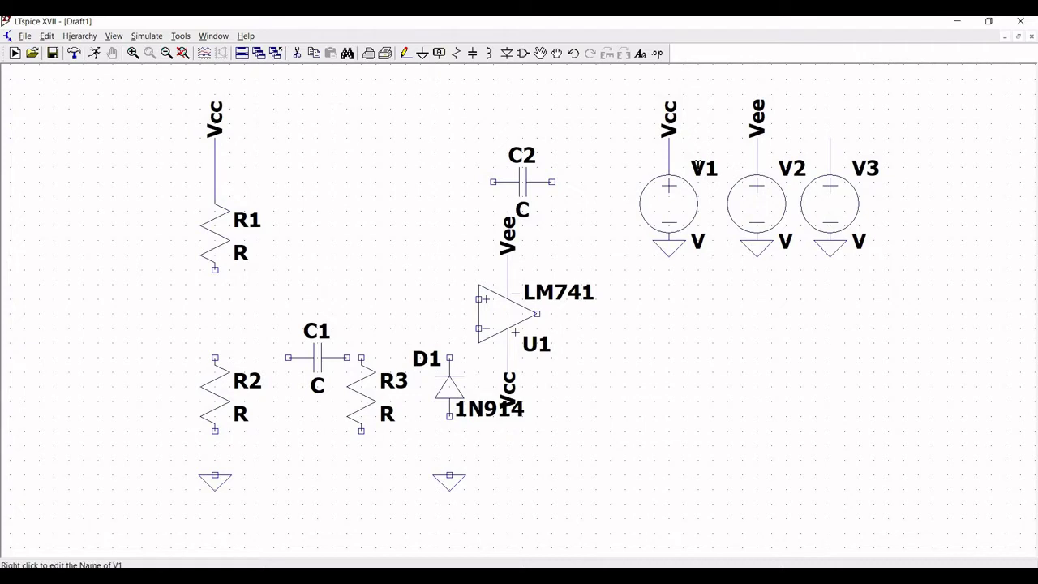
right_click(701, 169)
type("Vcc")
key("Return")
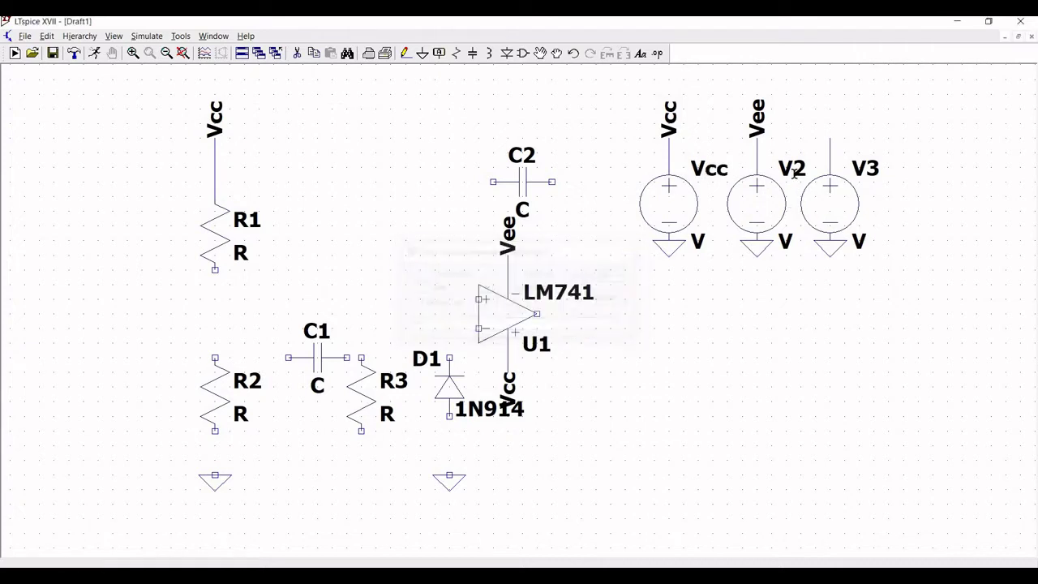
right_click(792, 172)
type("Vee")
key("Return")
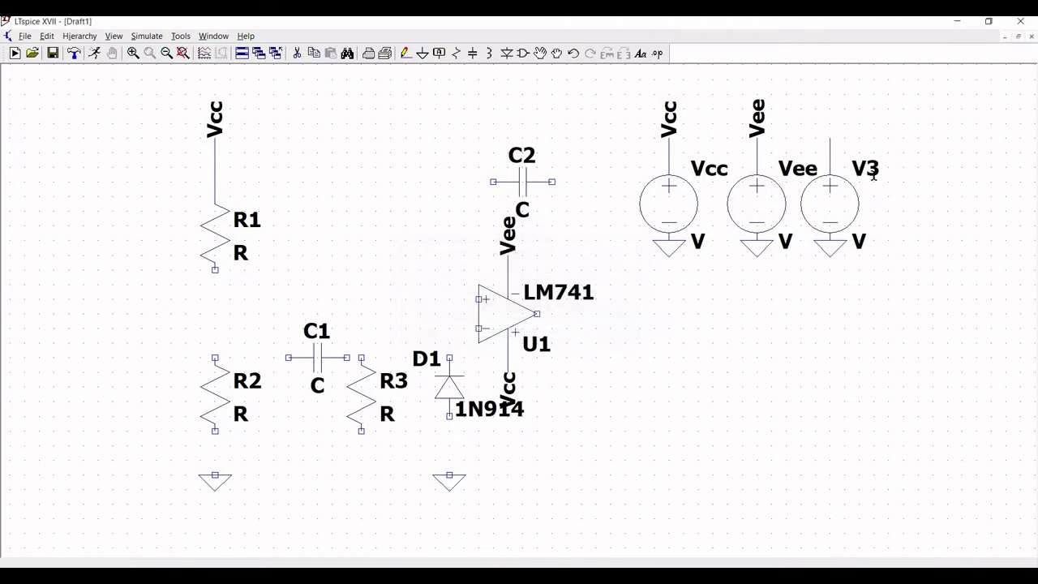
right_click(873, 175)
type("Vin")
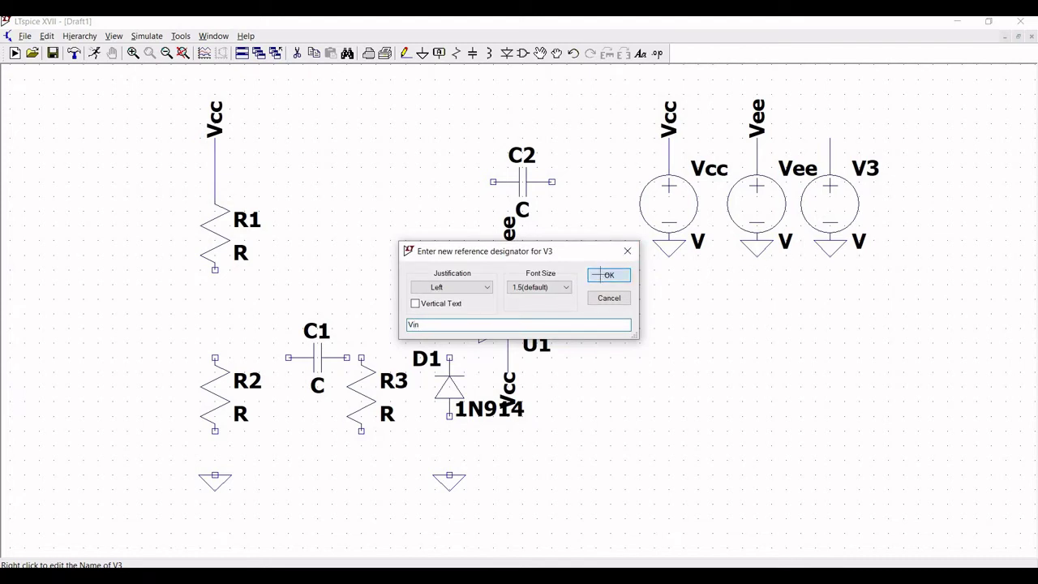
left_click(606, 275)
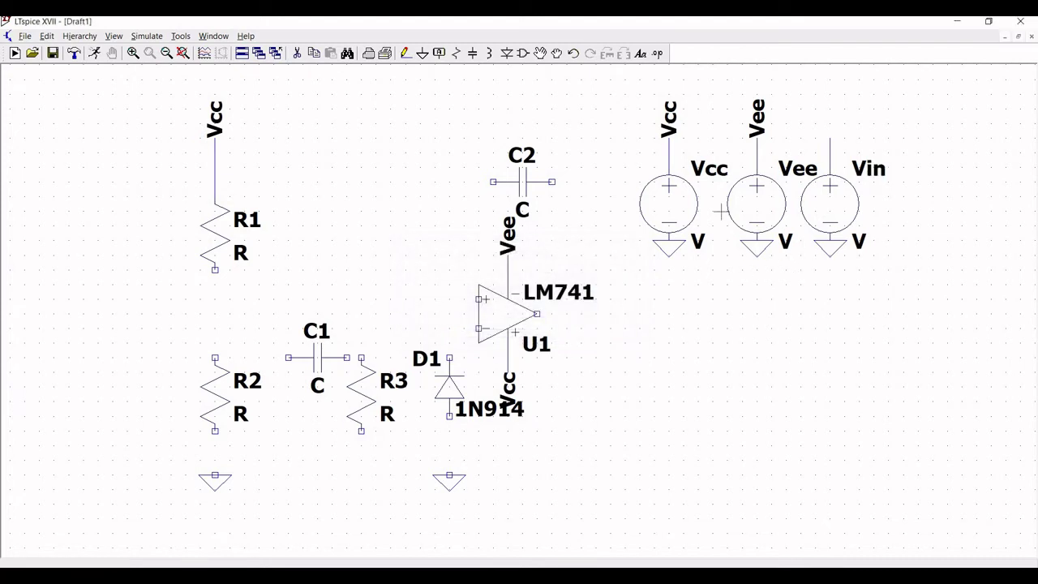
Step: Give the Vcc source a DC voltage of 12 and the Vee source -12
right_click(668, 209)
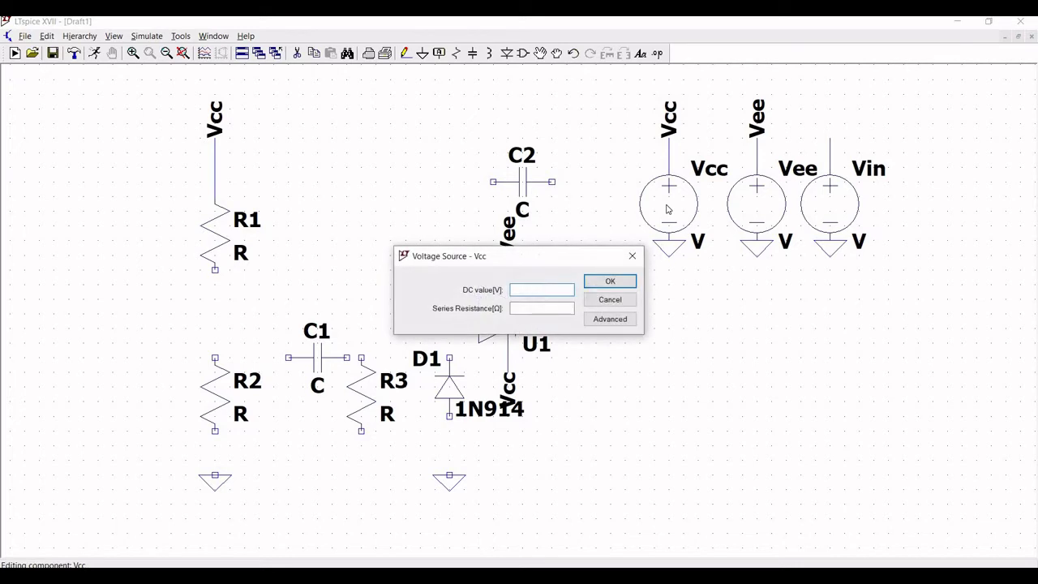
type("12")
left_click(608, 289)
right_click(766, 204)
type("-12")
left_click(609, 281)
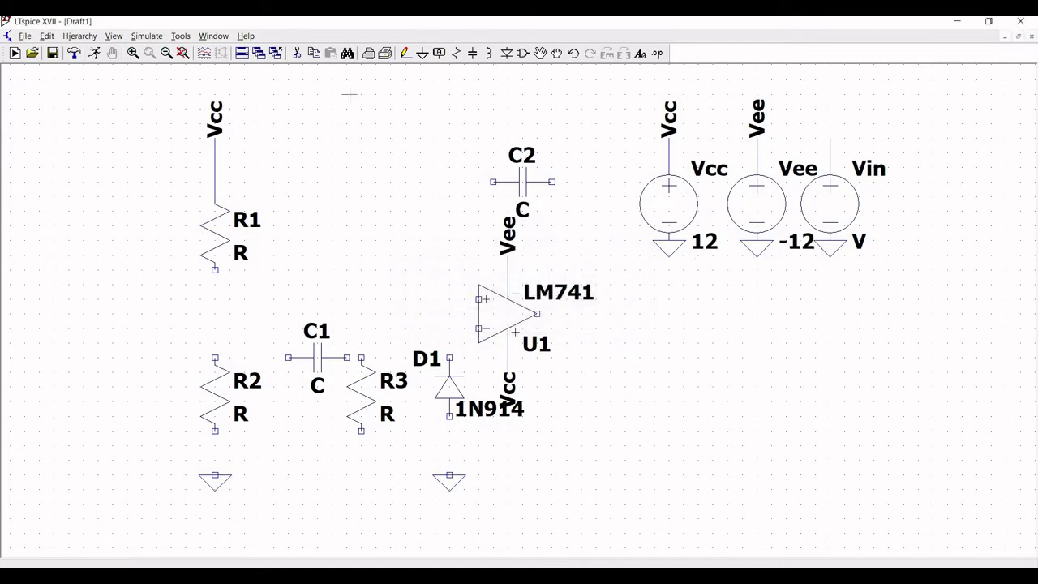
Step: Wire Vcc through R1 and R2 to ground and tie the R1–R2 node to the + input
left_click(405, 53)
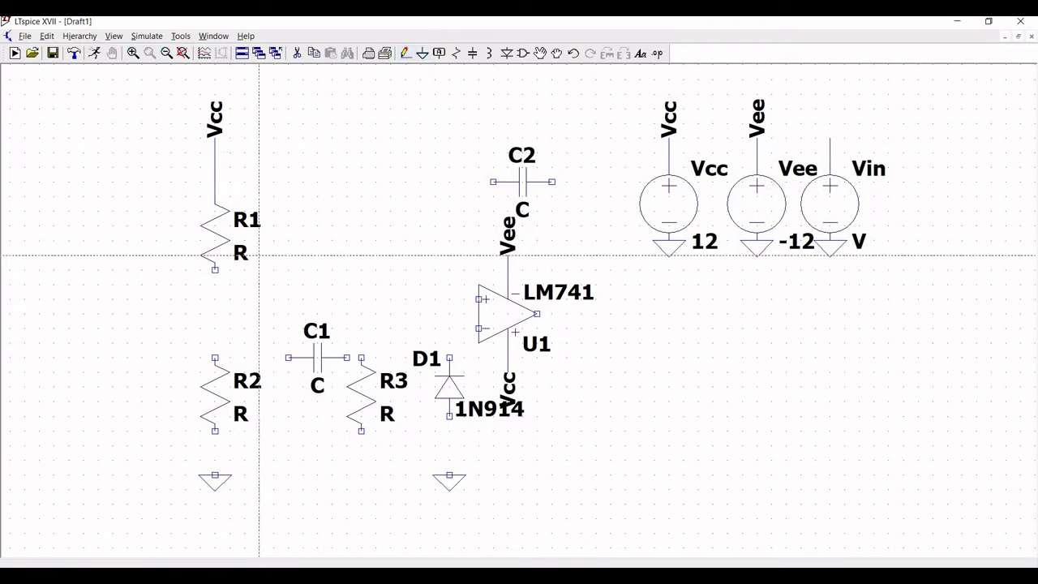
left_click(215, 270)
left_click(215, 357)
left_click(215, 431)
left_click(215, 475)
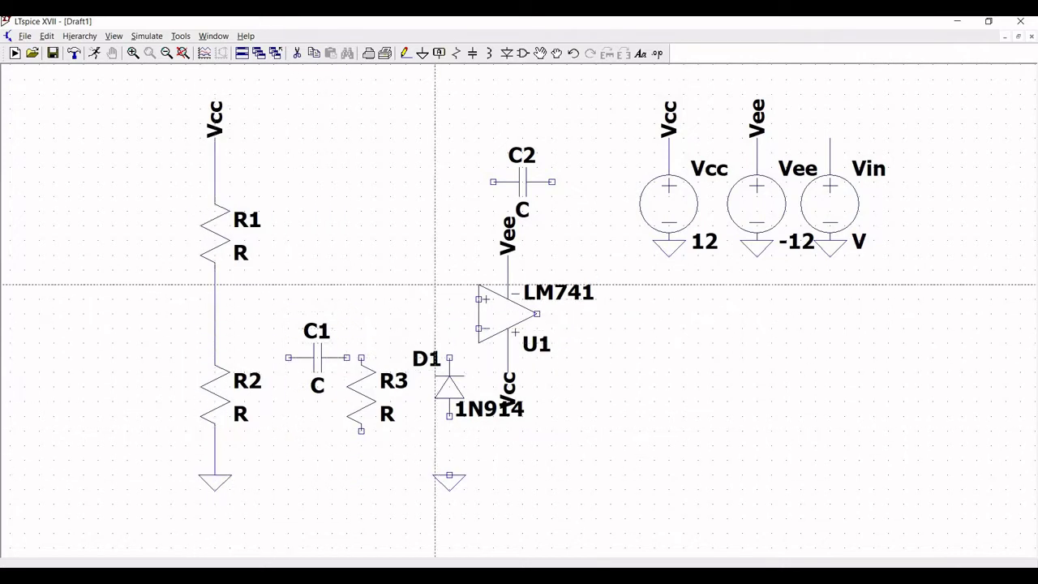
left_click(478, 300)
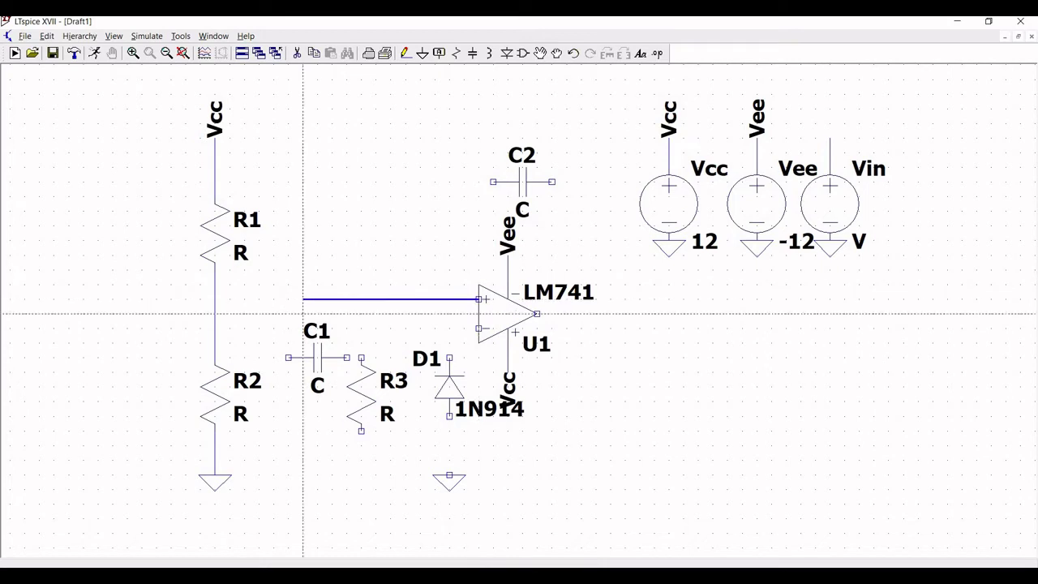
left_click(215, 299)
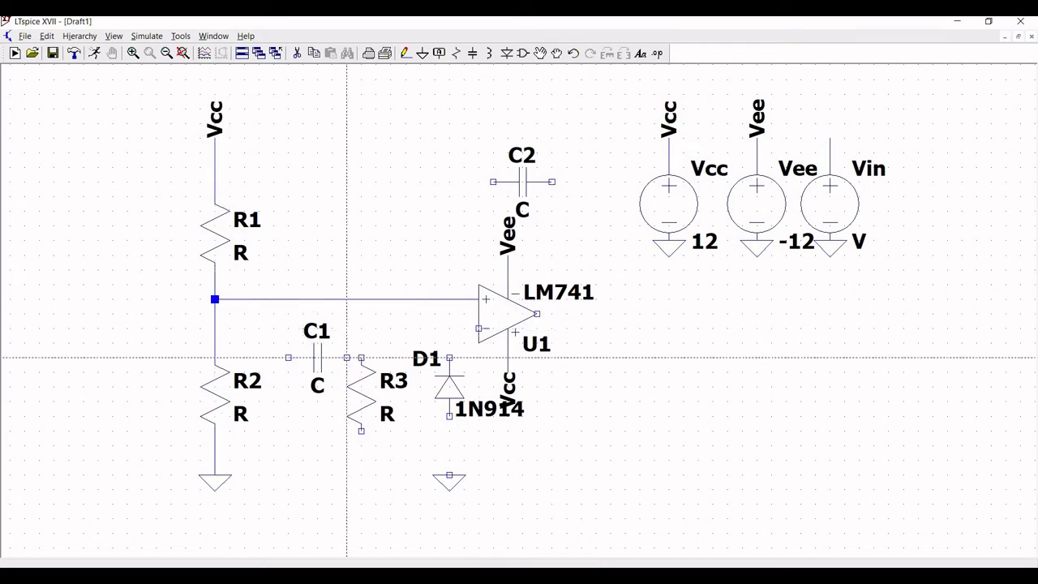
Step: Wire C1's right pin to R3's top and R3's bottom to D1's bottom pin
left_click(346, 357)
left_click(361, 357)
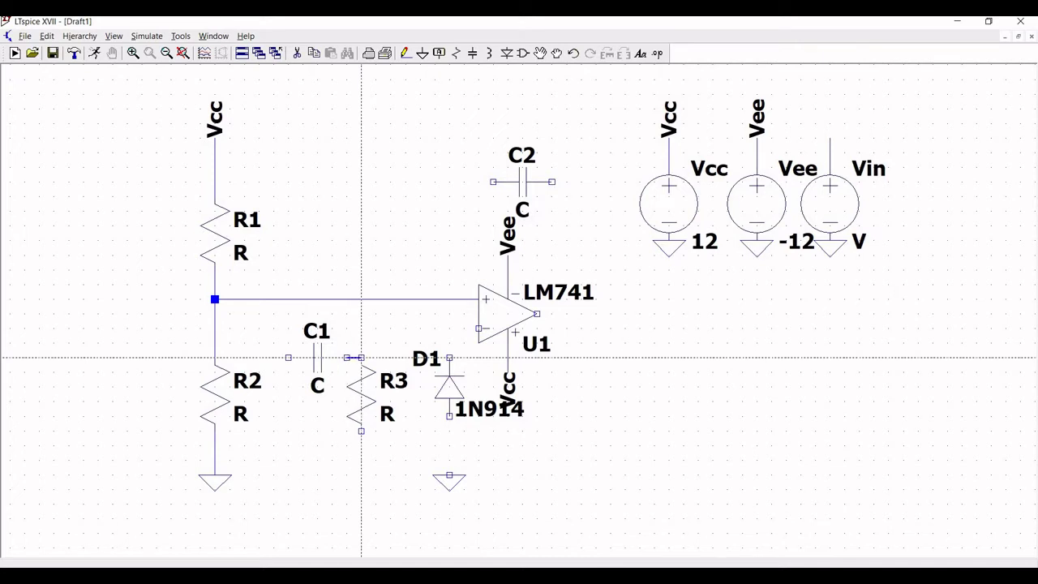
left_click(362, 432)
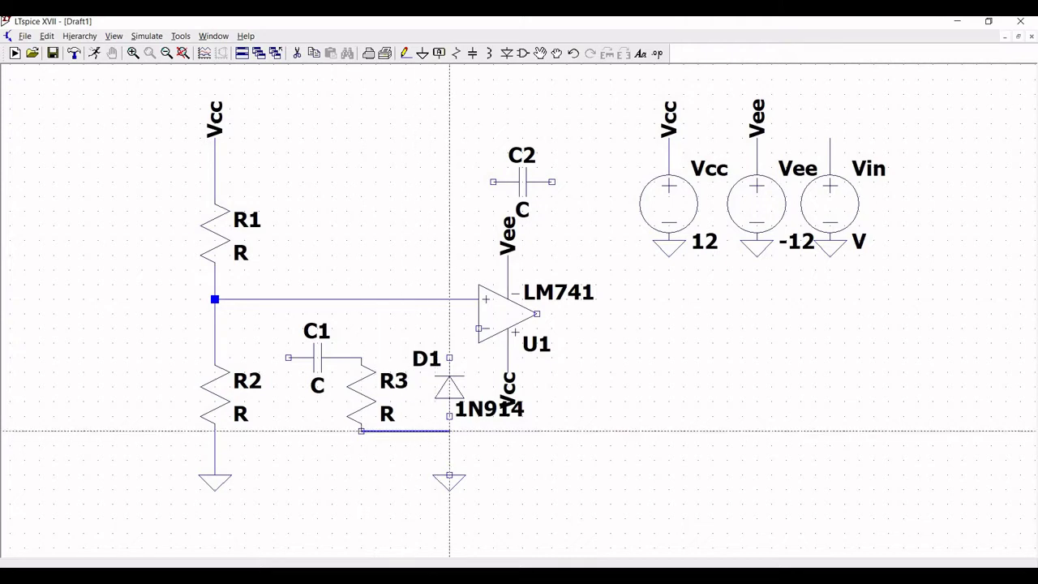
left_click(449, 417)
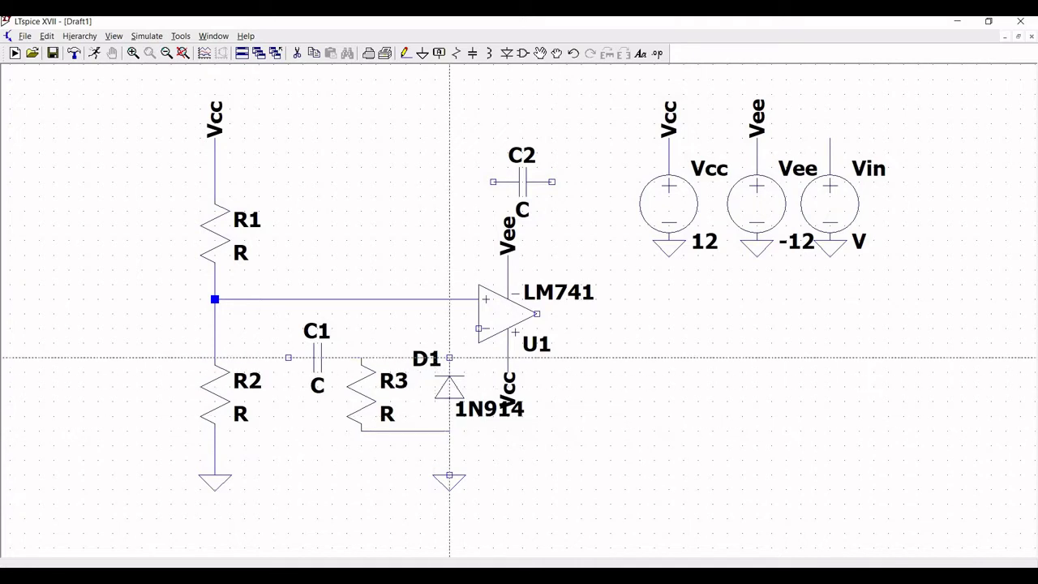
Step: Connect D1 and the C1–R3 node to the inverting input and ground the R3–D1 node
left_click(449, 357)
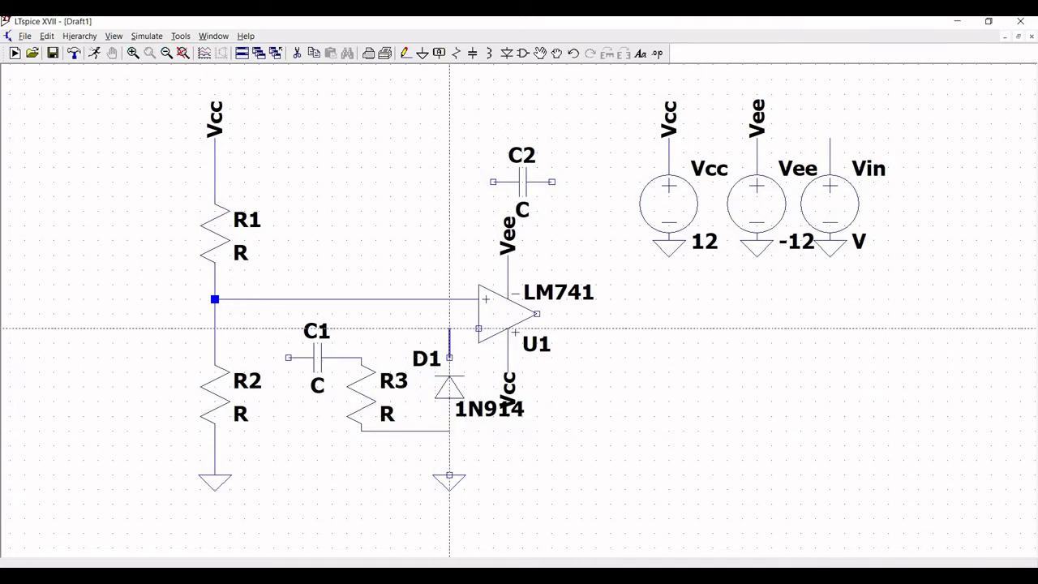
left_click(478, 329)
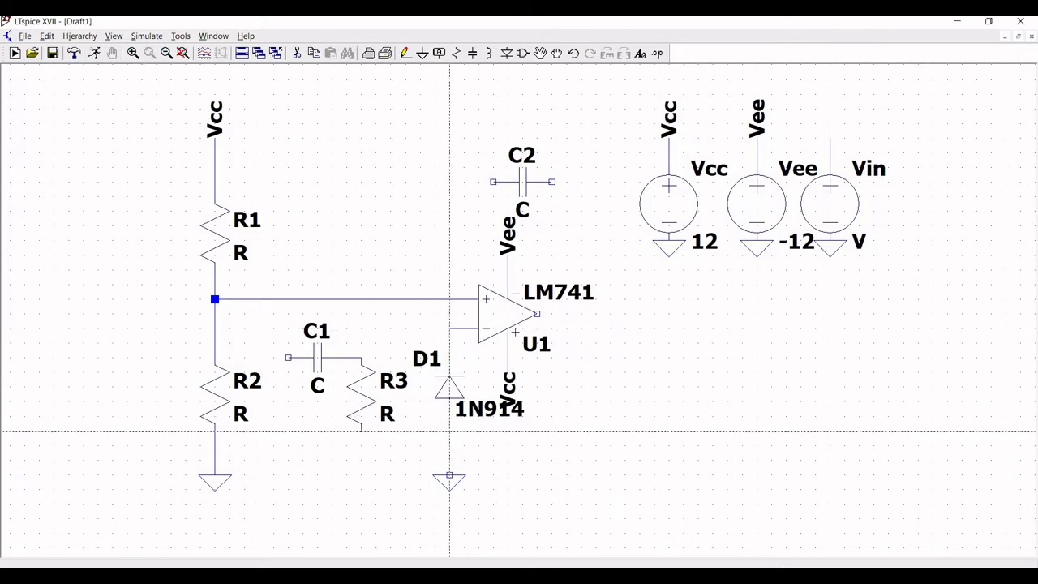
left_click(449, 475)
left_click(449, 431)
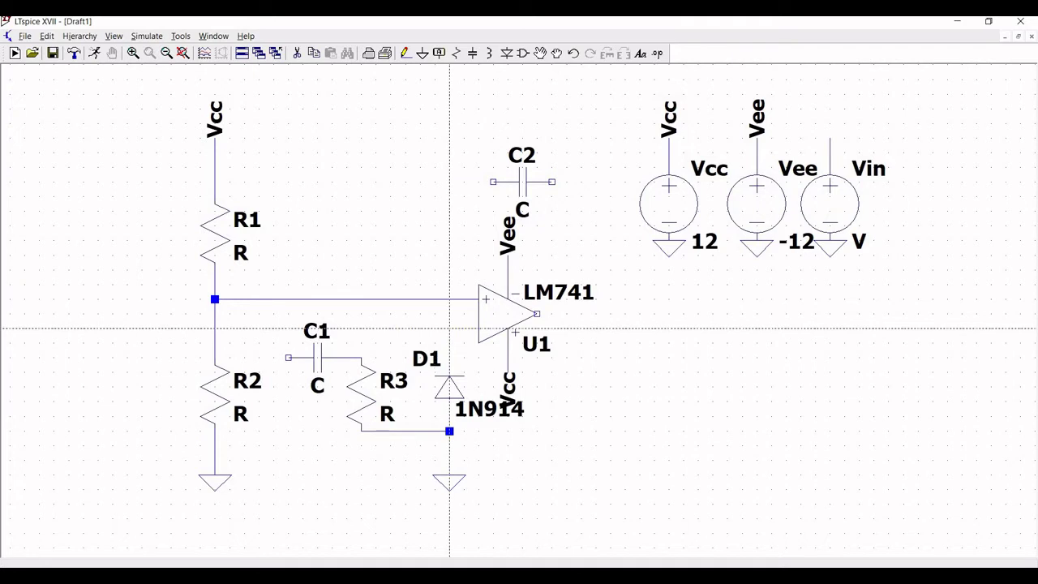
left_click(449, 329)
left_click(362, 357)
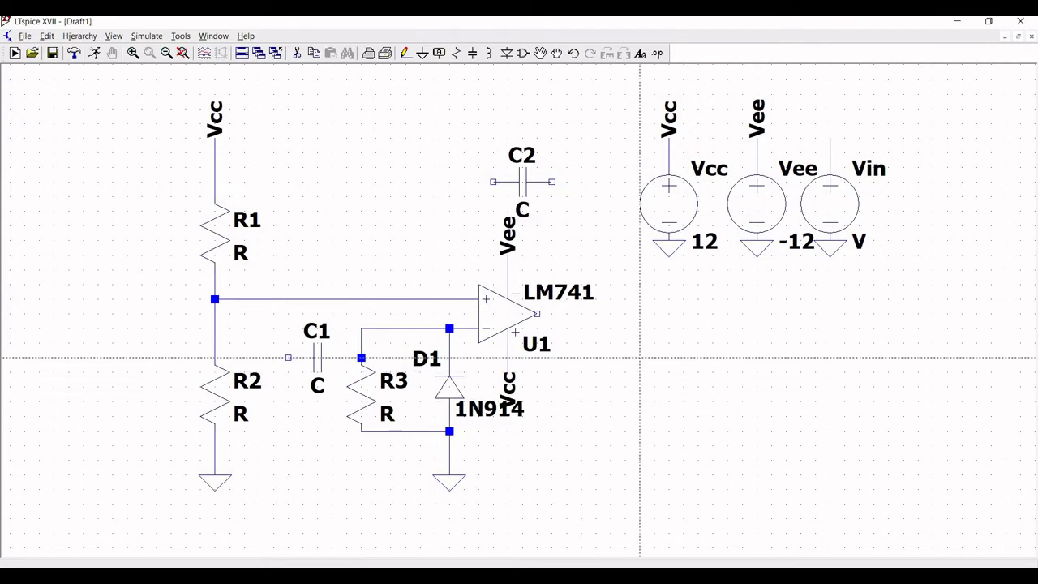
Step: Draw a loose output wire to the right of the LM741 output
left_click(536, 313)
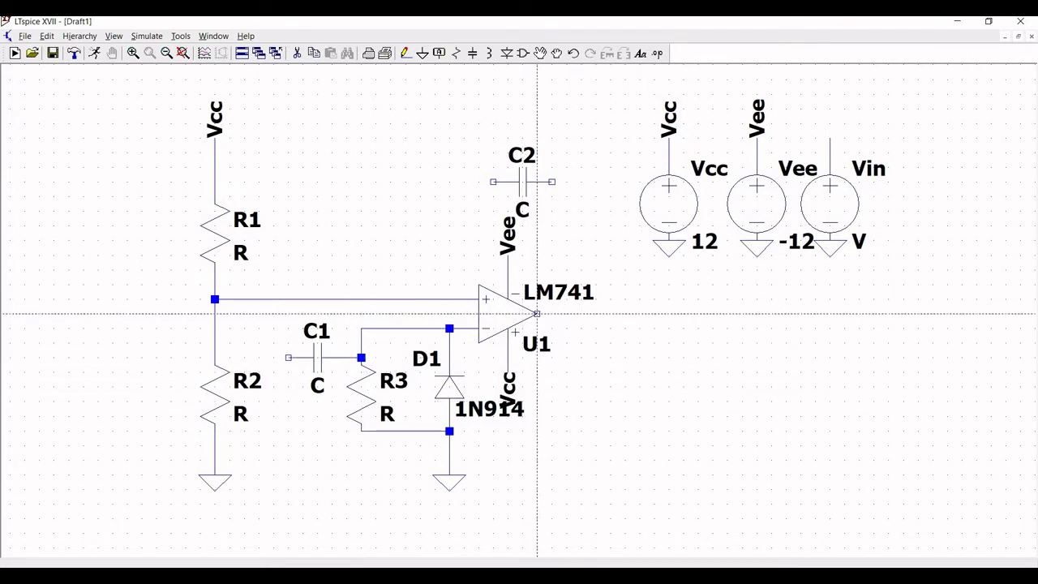
right_click(639, 313)
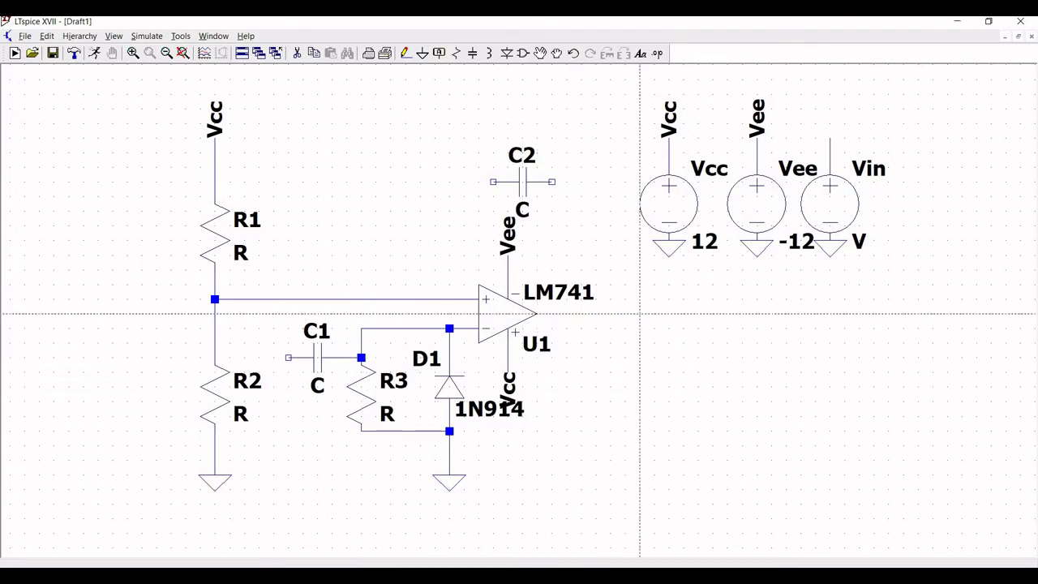
right_click(639, 313)
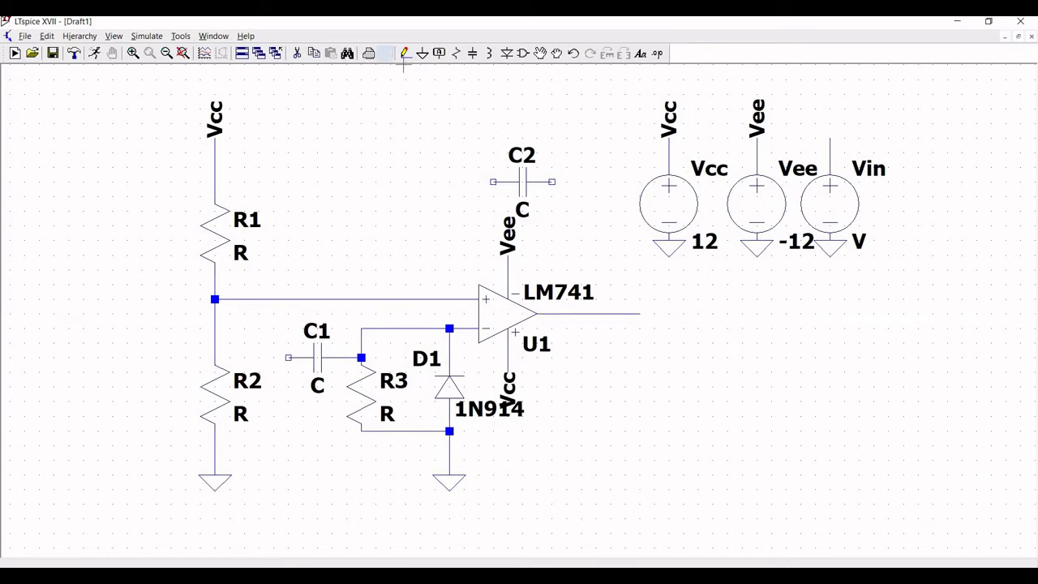
Step: Wire C2 between the + input node and the op-amp output, and add a short lead left of C1
left_click(404, 52)
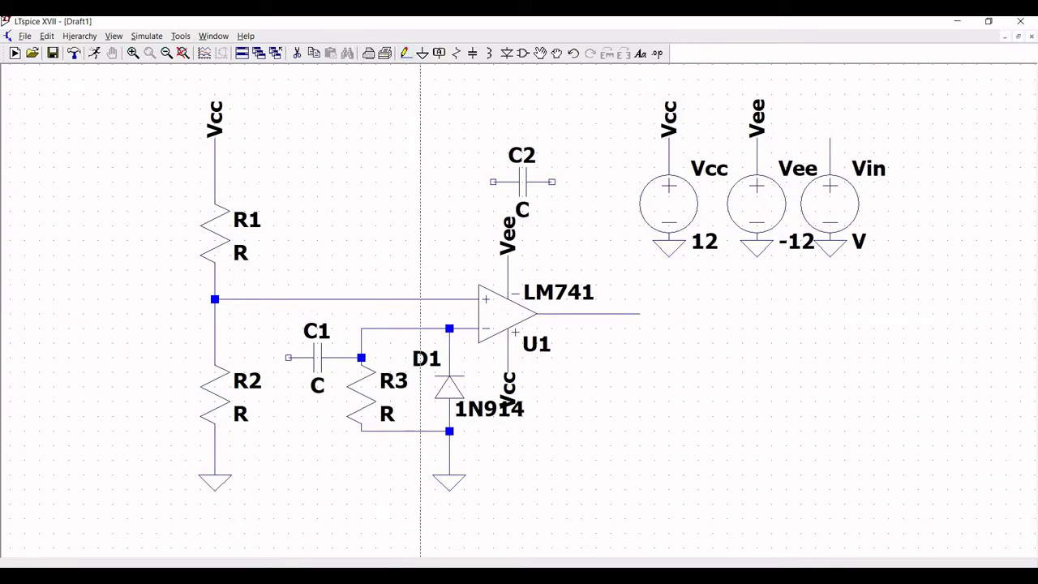
left_click(493, 182)
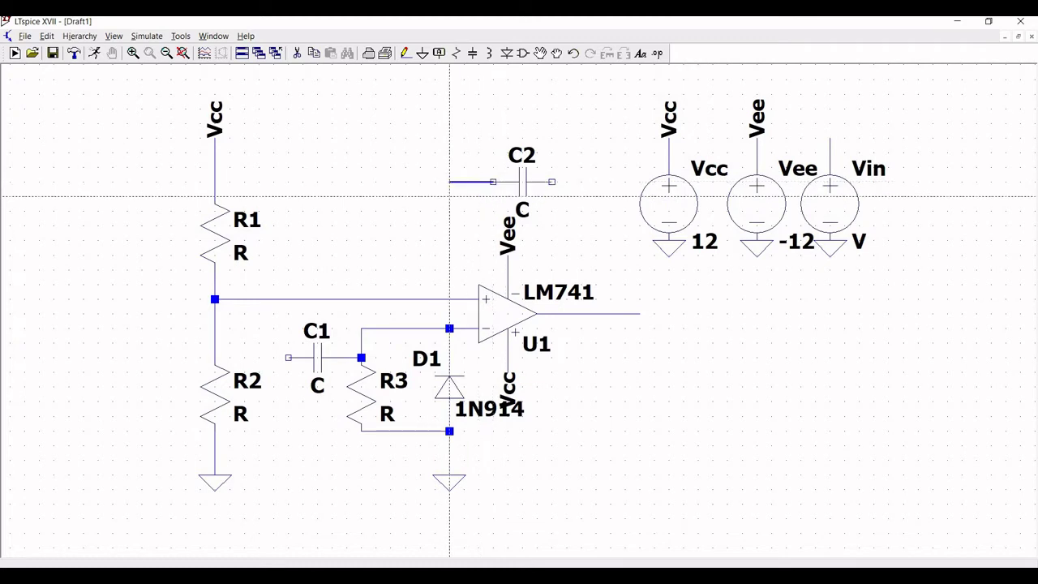
left_click(449, 182)
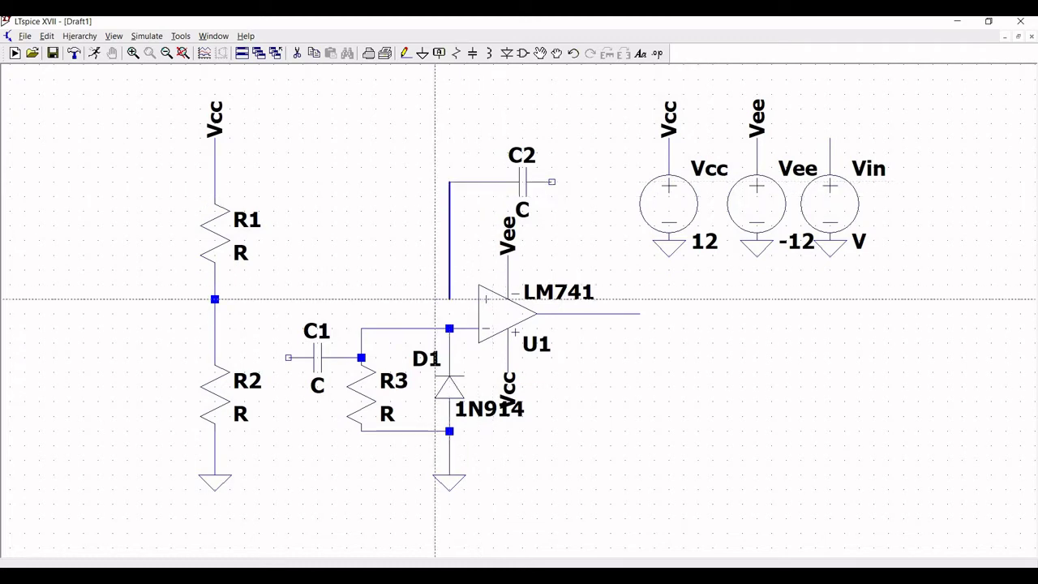
left_click(214, 299)
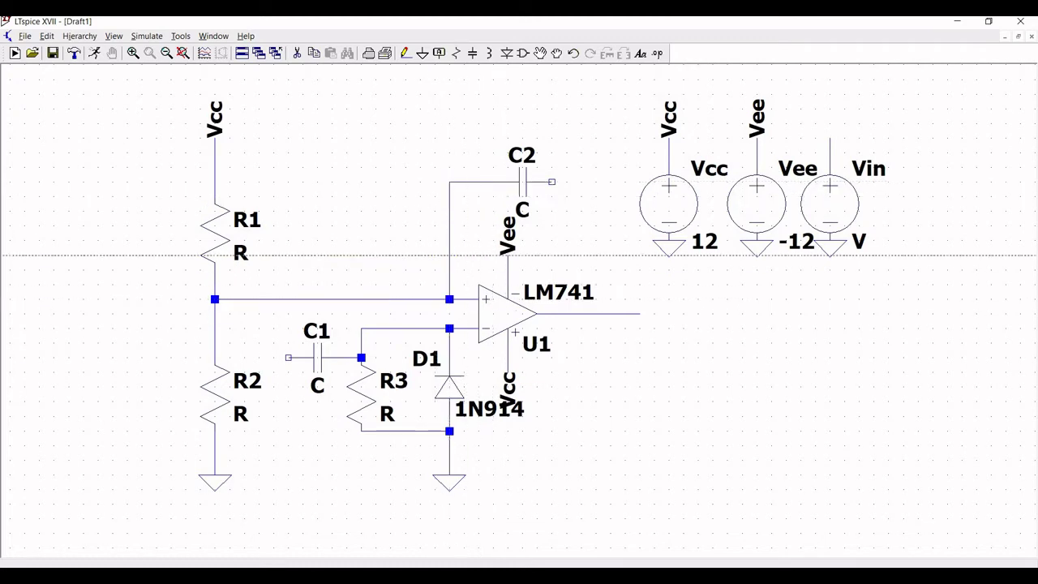
left_click(551, 181)
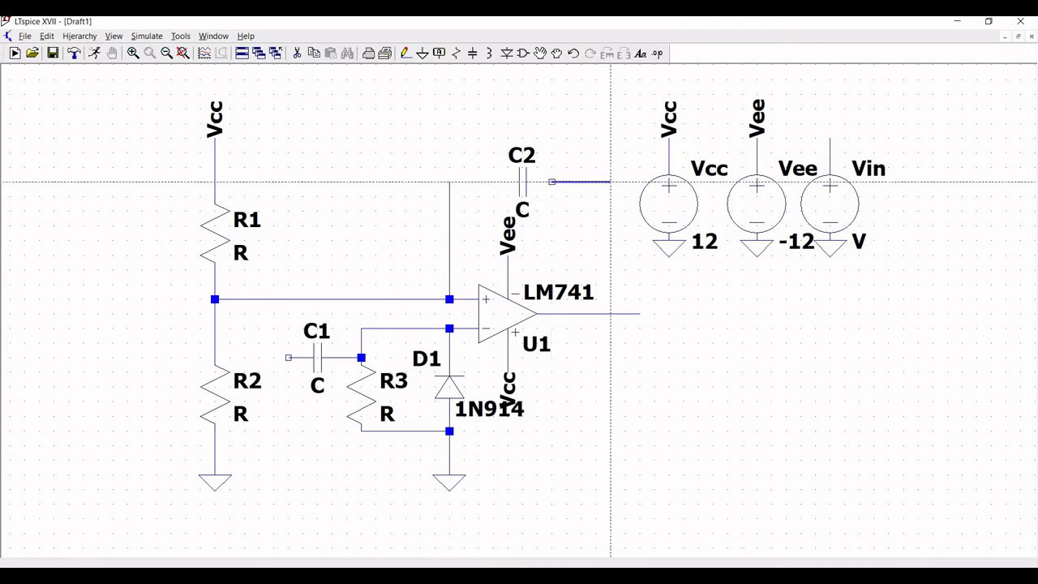
left_click(610, 314)
left_click(449, 329)
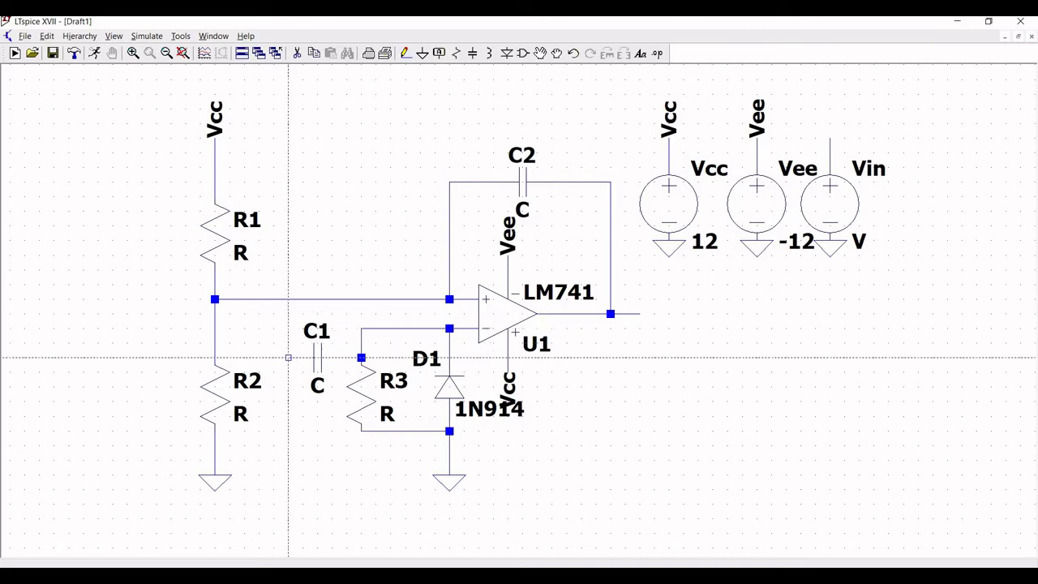
left_click(288, 356)
right_click(259, 357)
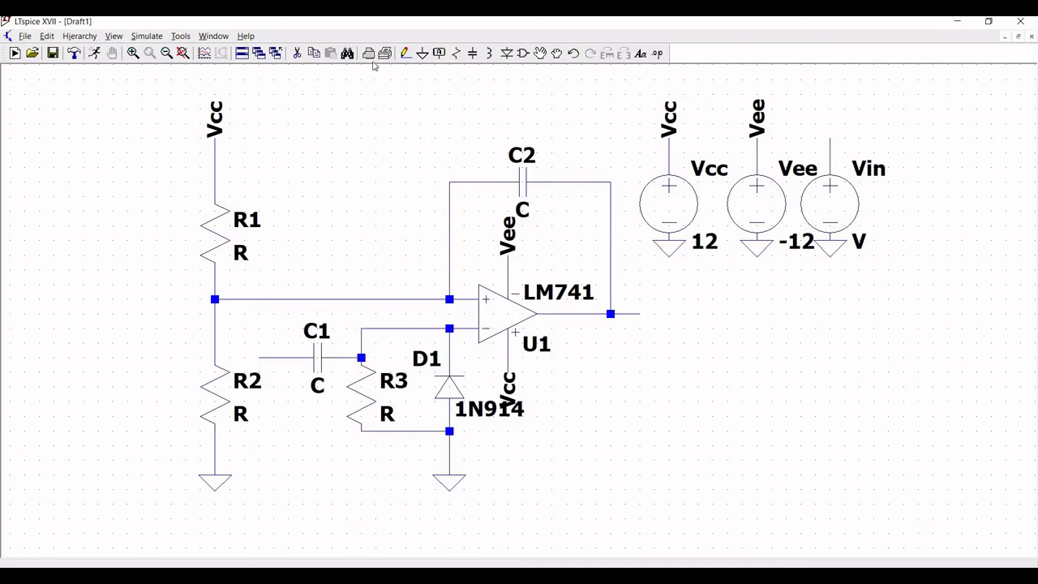
Step: Place a Vin net label on the lead at C1's left end
left_click(438, 54)
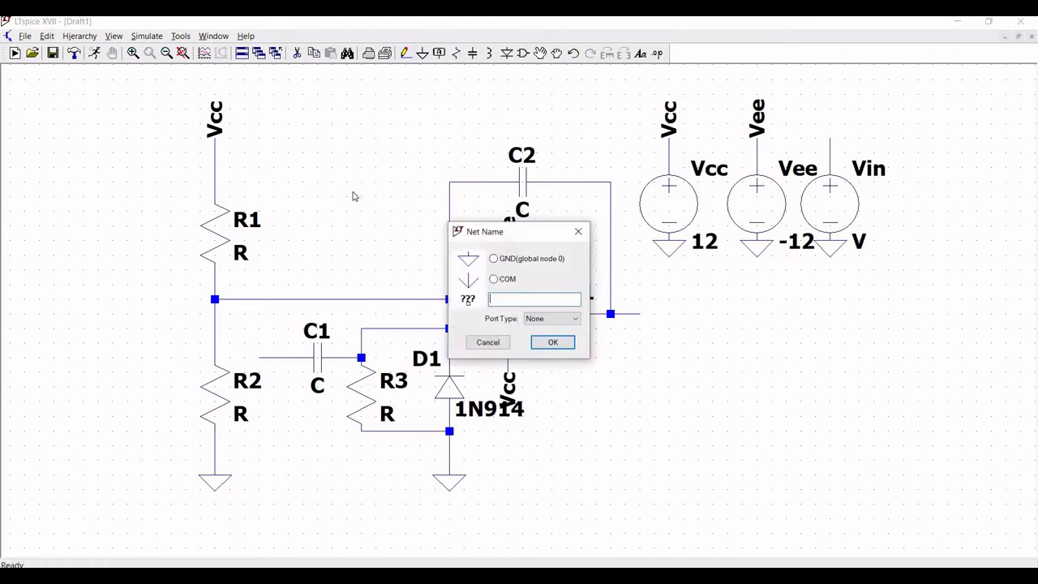
type("Vin")
left_click(552, 342)
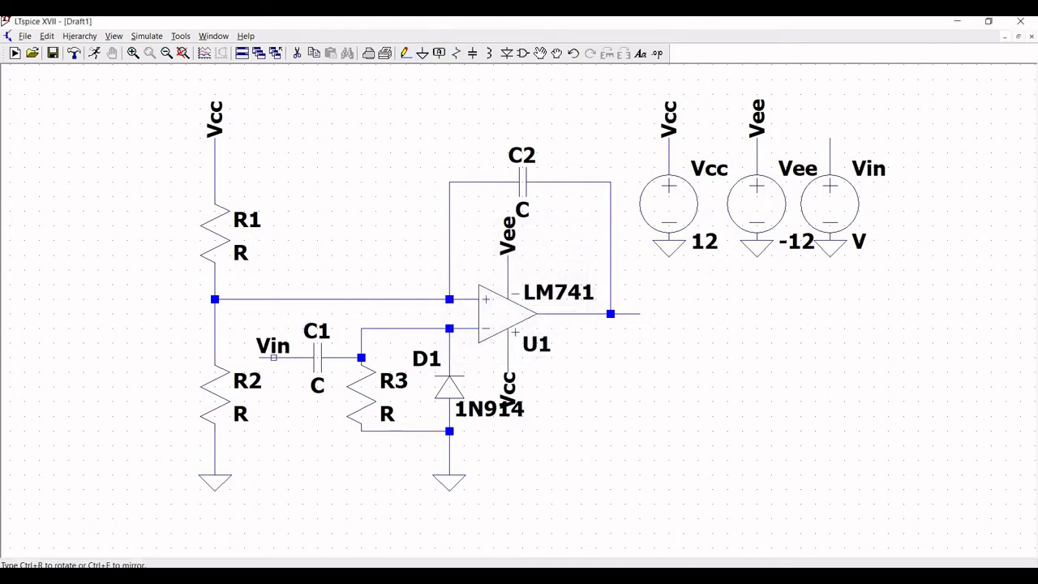
left_click(259, 357)
key("Escape")
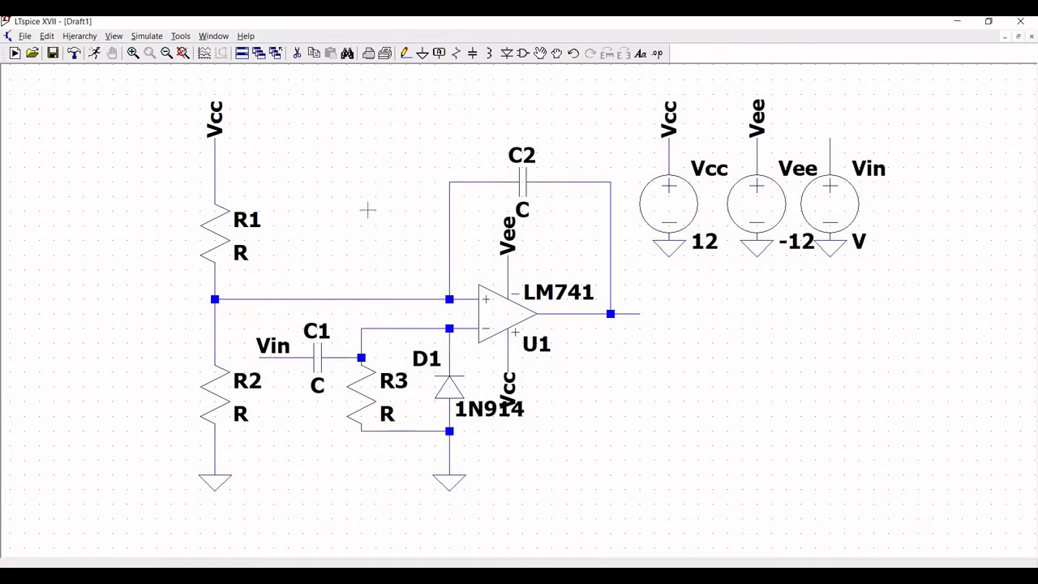
Step: Enter resistances of 220k for R1, 10k for R2 and 120k for R3
right_click(229, 237)
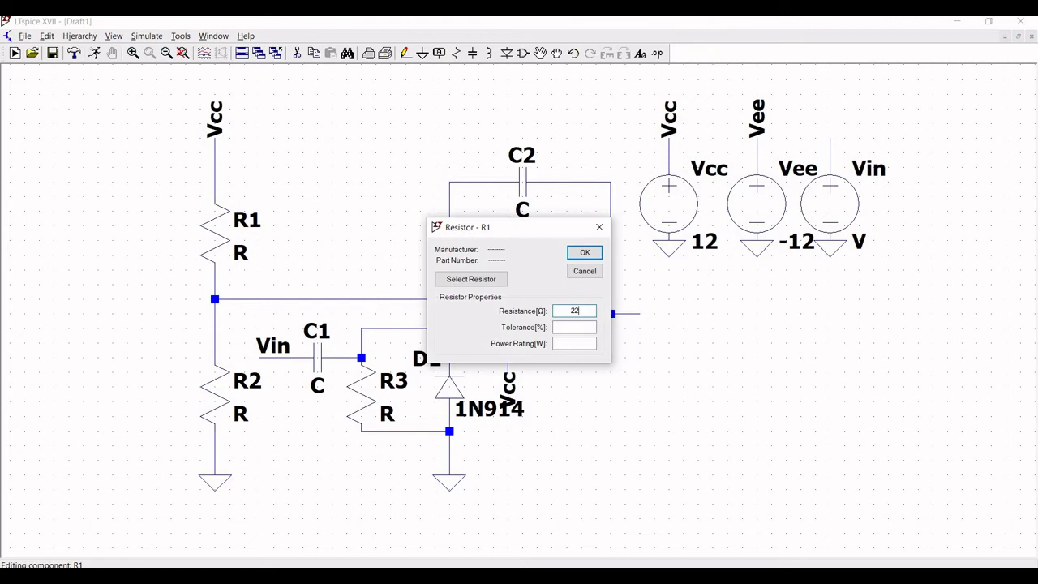
type("220k")
left_click(584, 252)
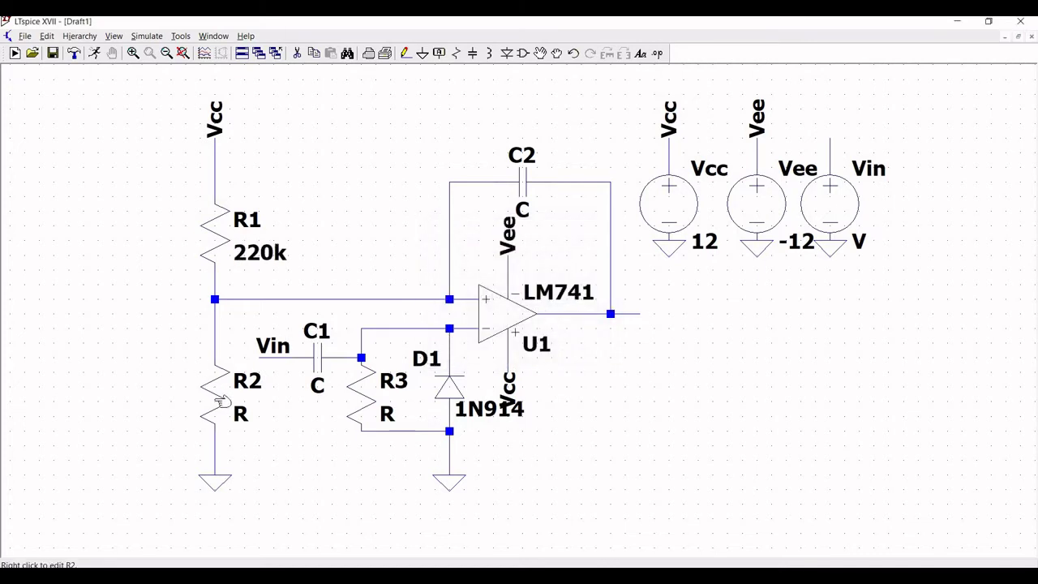
right_click(220, 399)
type("10k")
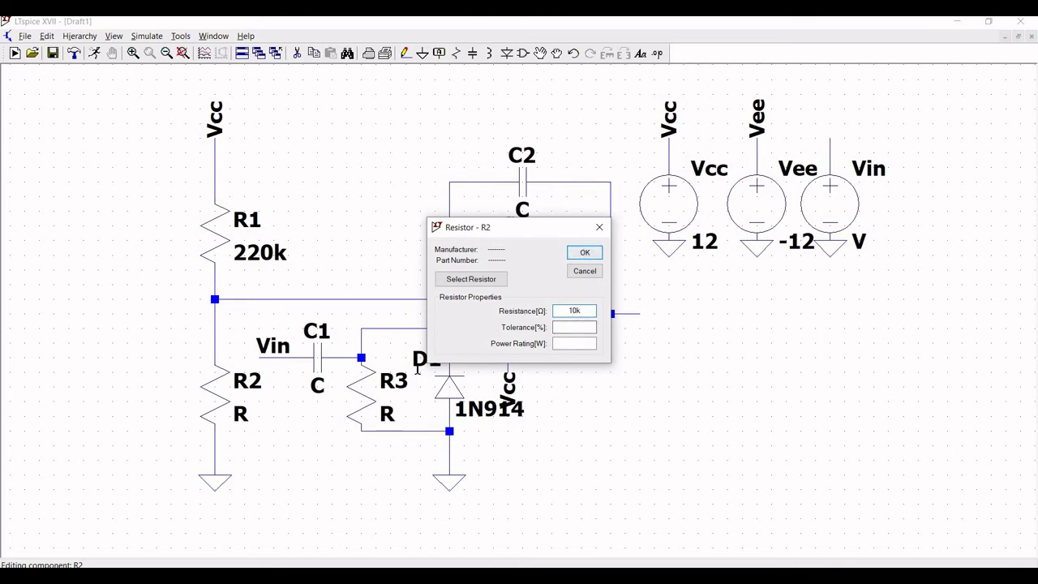
left_click(585, 252)
right_click(365, 396)
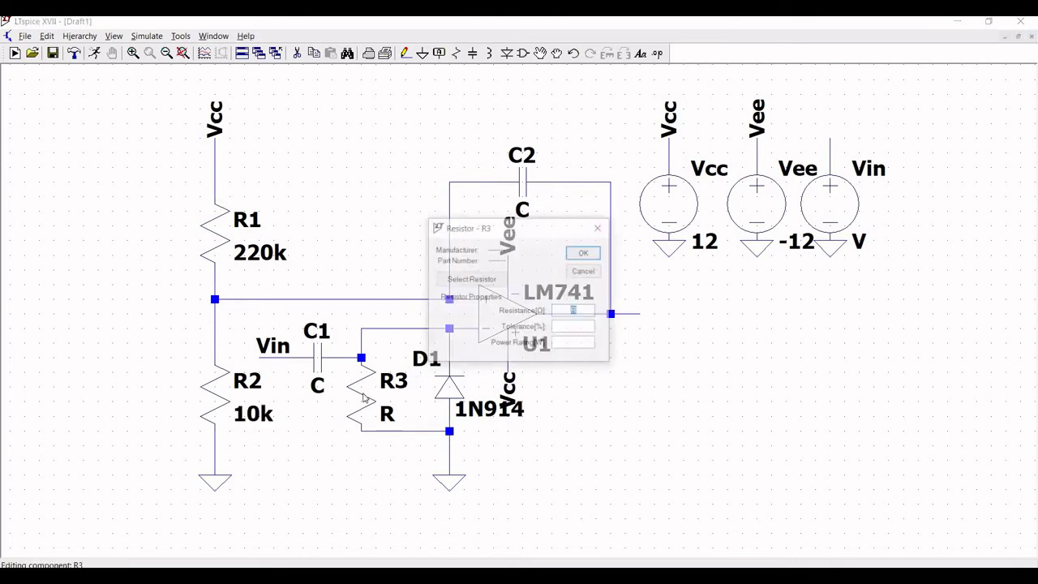
type("120k")
left_click(582, 255)
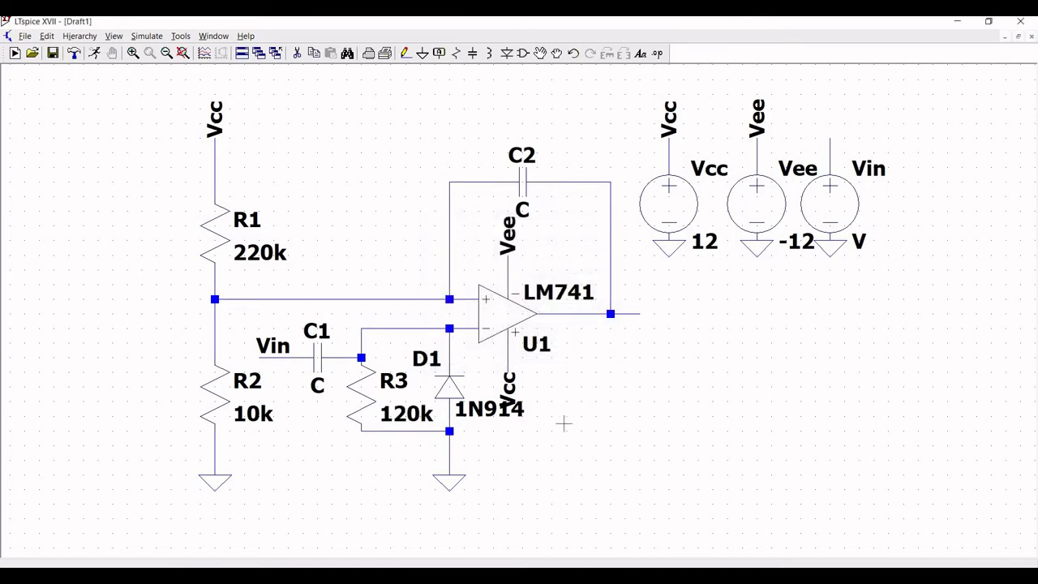
Step: Enter capacitance 91p for C1 and 0.027u for C2
right_click(322, 351)
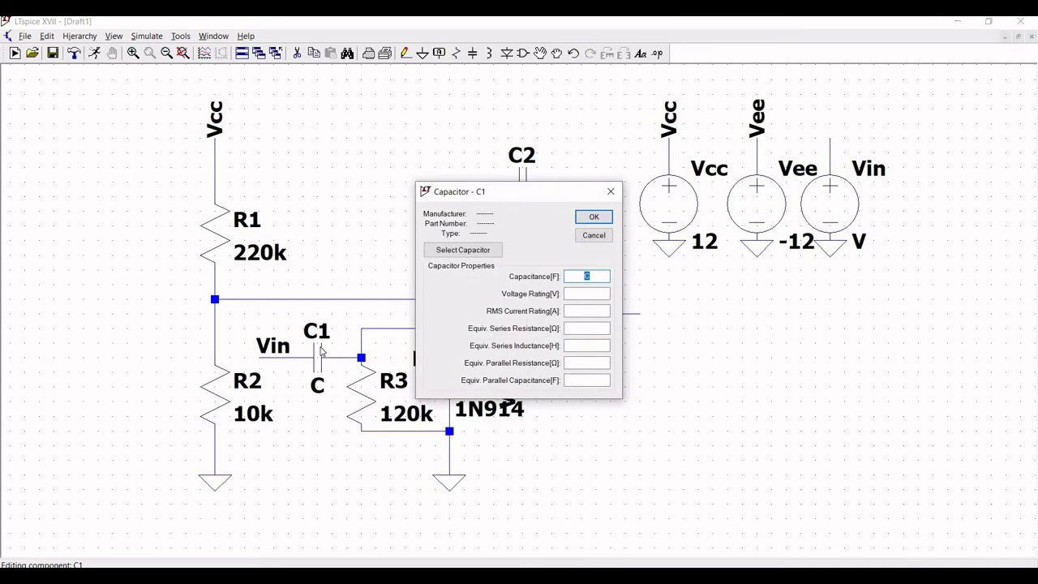
type("91p")
left_click(608, 215)
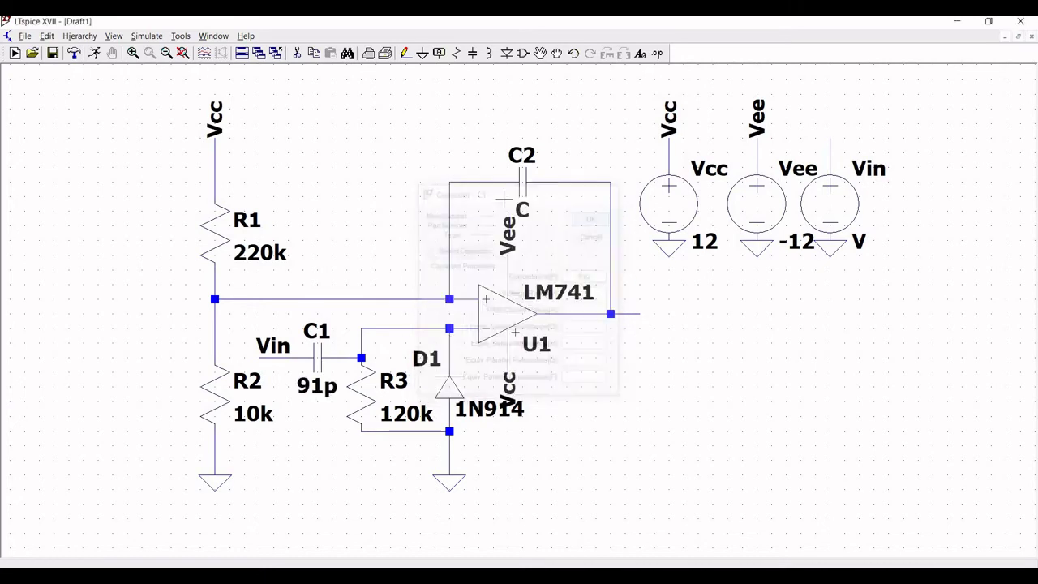
right_click(519, 186)
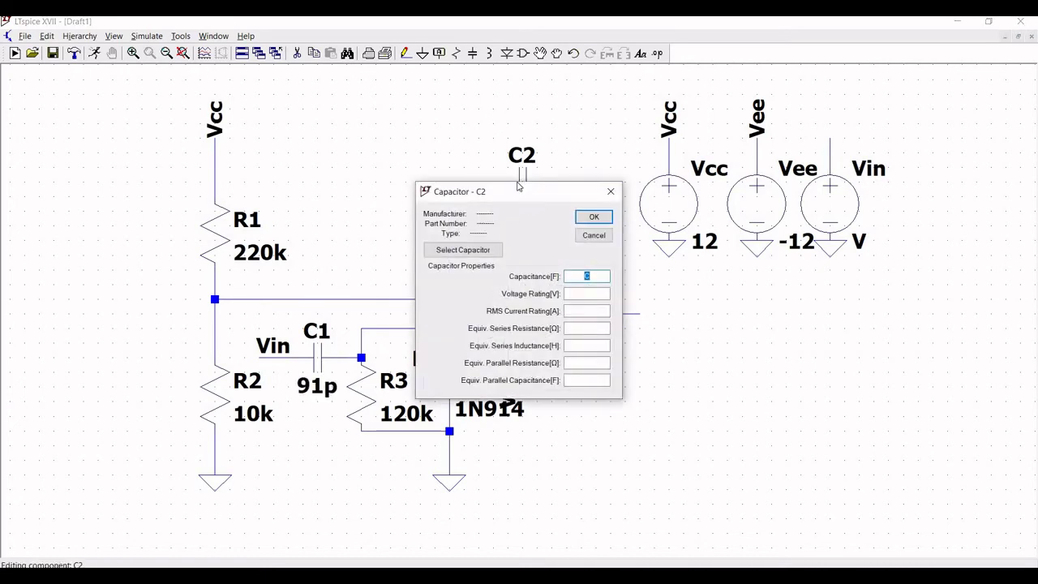
type("0.027u")
key("Return")
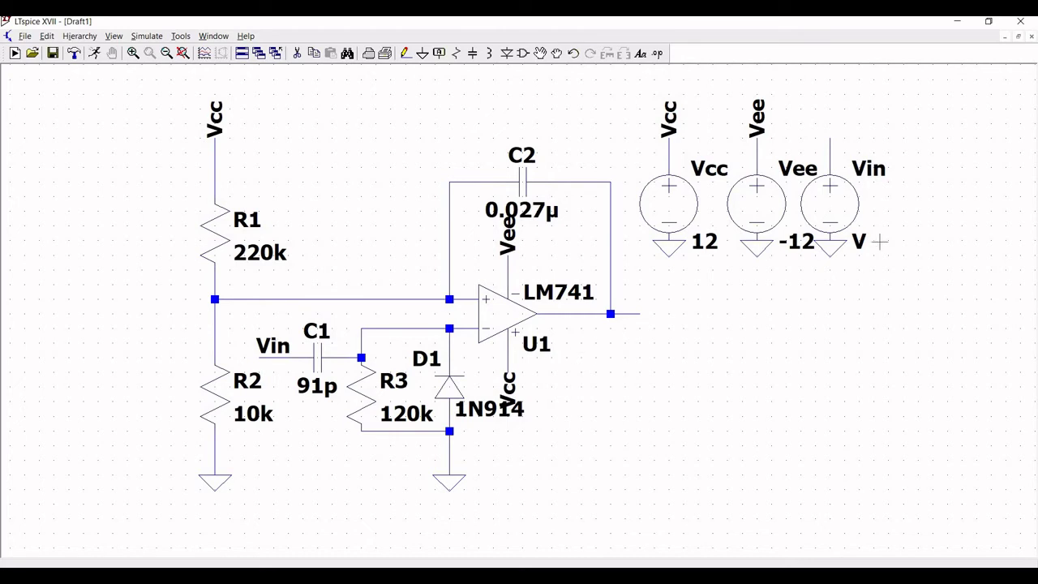
Step: Switch Vin's advanced settings to PULSE with Vinitial 0 and Von 2
right_click(858, 198)
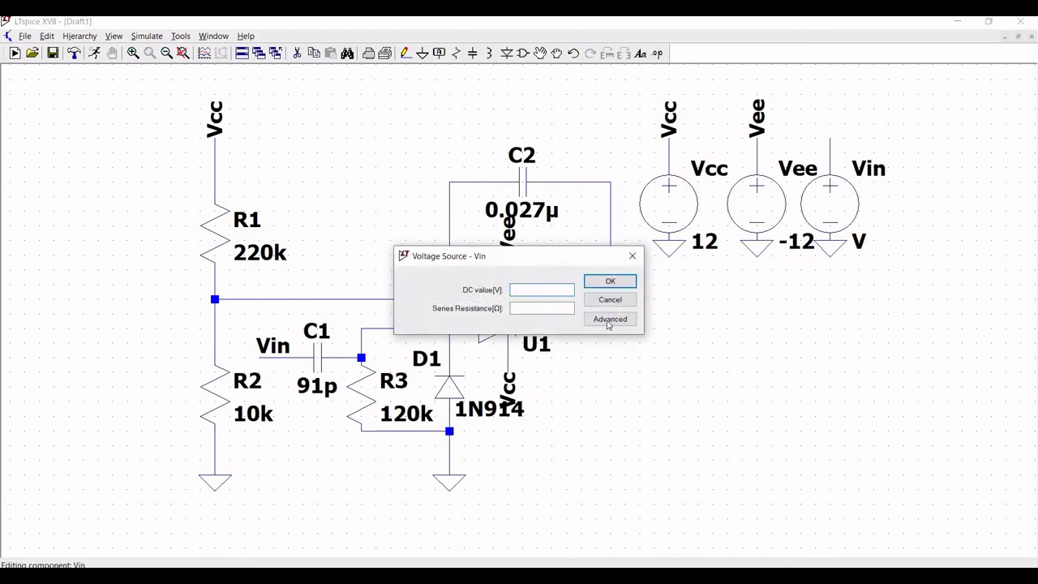
key("alt+a")
left_click(323, 187)
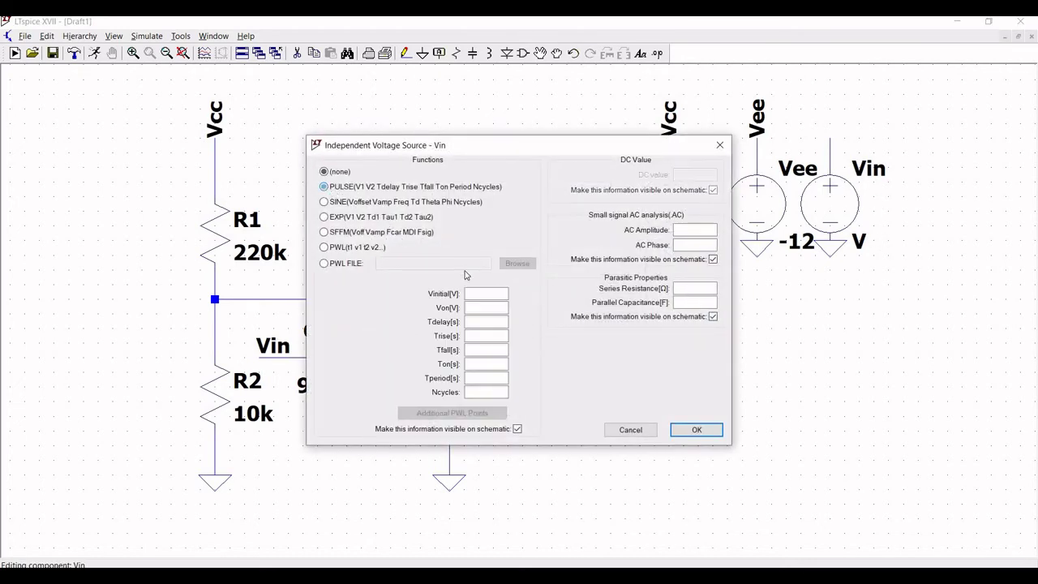
left_click(469, 293)
type("0")
key("Tab")
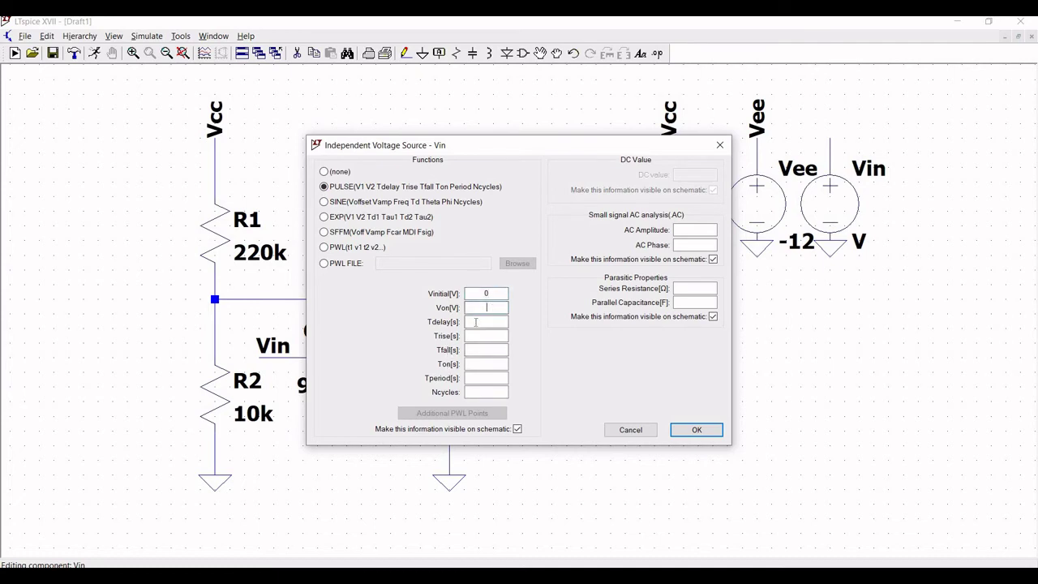
type("2")
key("Tab")
key("Tab")
Step: Fill in 1n edge times, 0.5m on-time and 1m period, and apply the pulse
left_click(473, 327)
left_click(482, 337)
left_click(495, 321)
key("BackSpace")
type("1n")
left_click(482, 349)
left_click(480, 364)
type("0.5m")
left_click(477, 379)
type("1m")
left_click(687, 429)
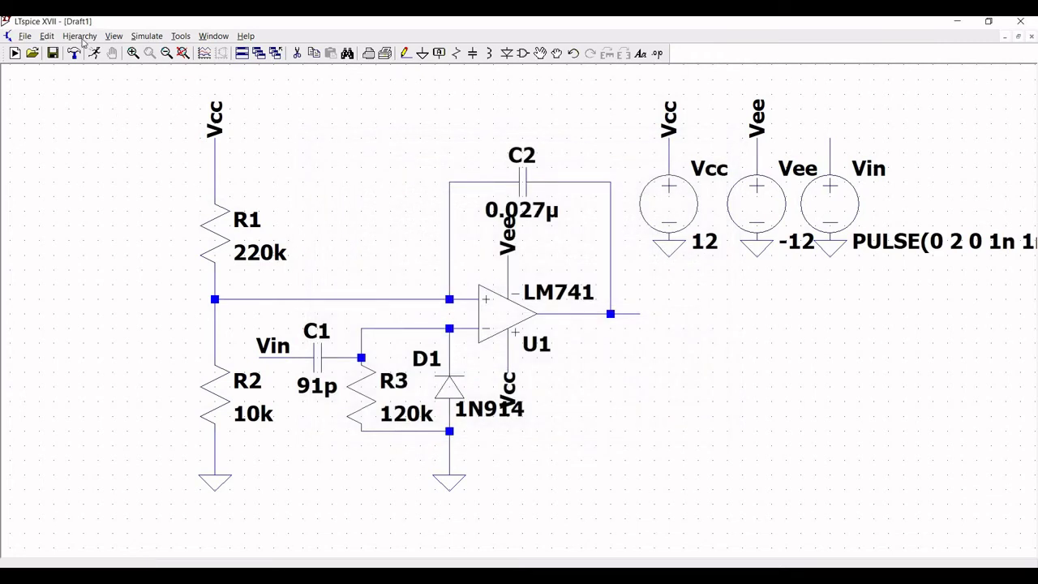
Step: Set up a transient analysis with 4m stop time and place the .tran 4m directive top-left
left_click(45, 37)
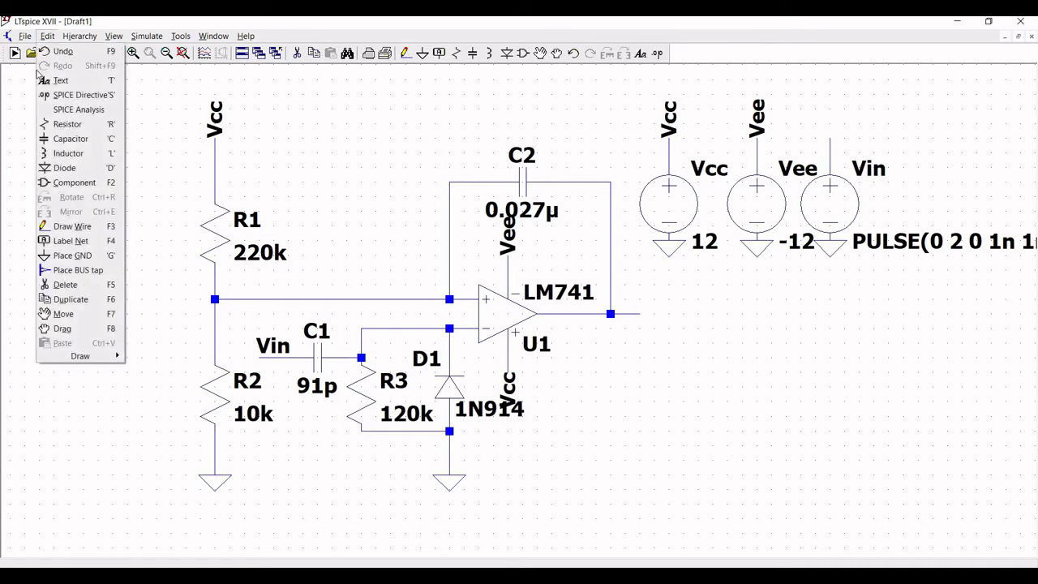
left_click(63, 114)
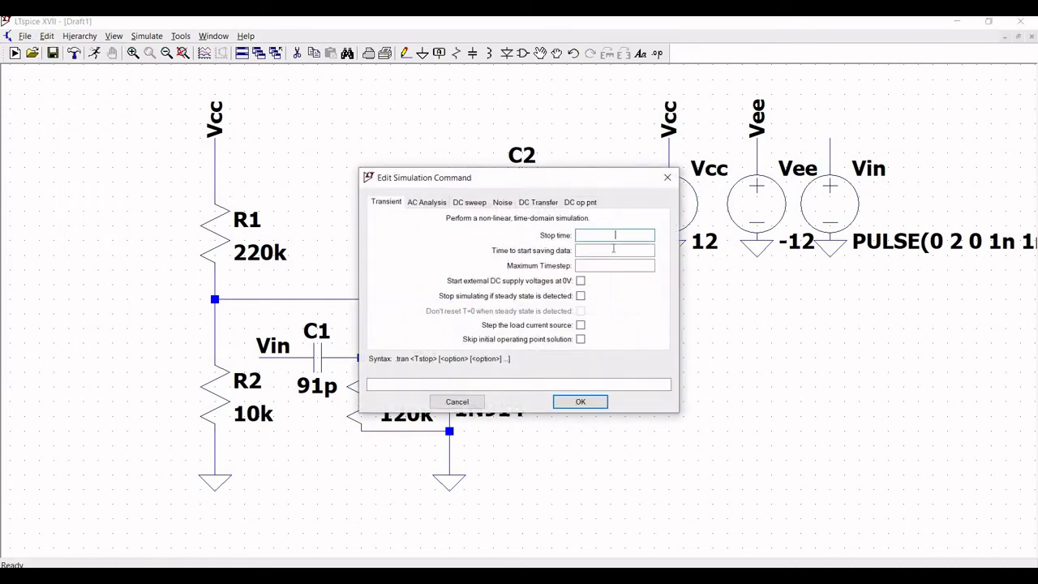
type("4m")
left_click(580, 402)
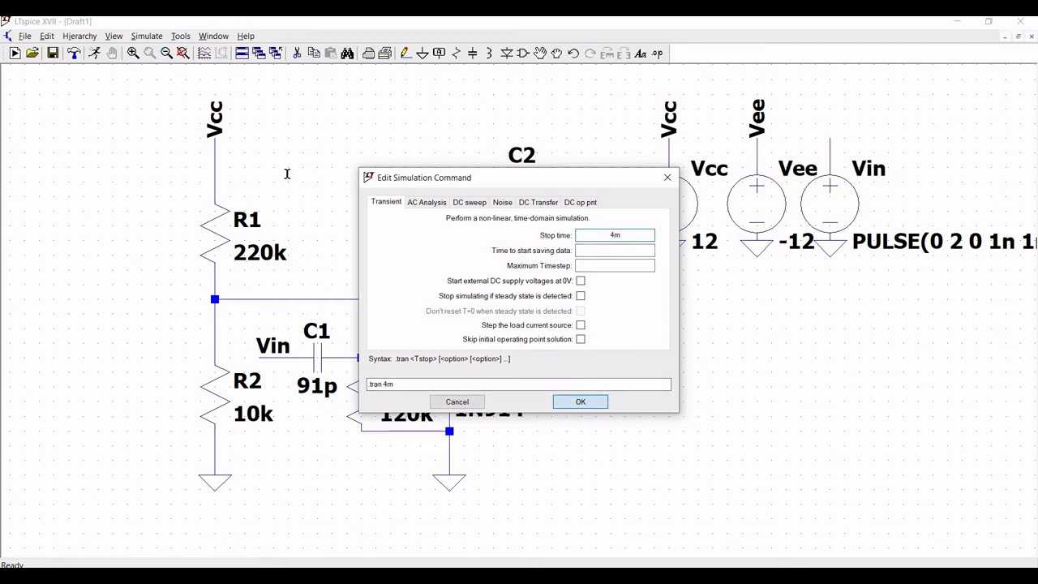
left_click(74, 86)
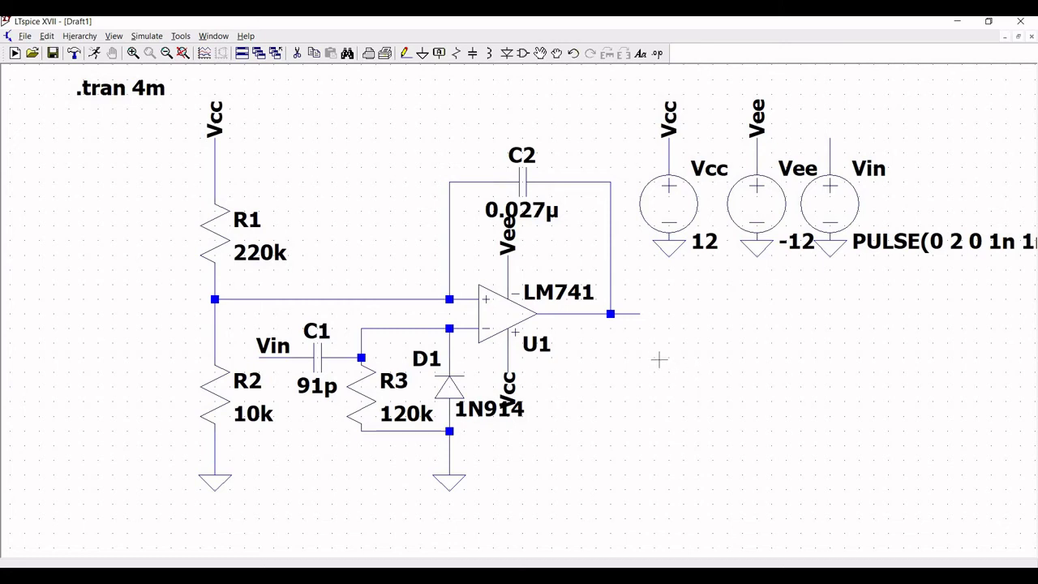
key("space")
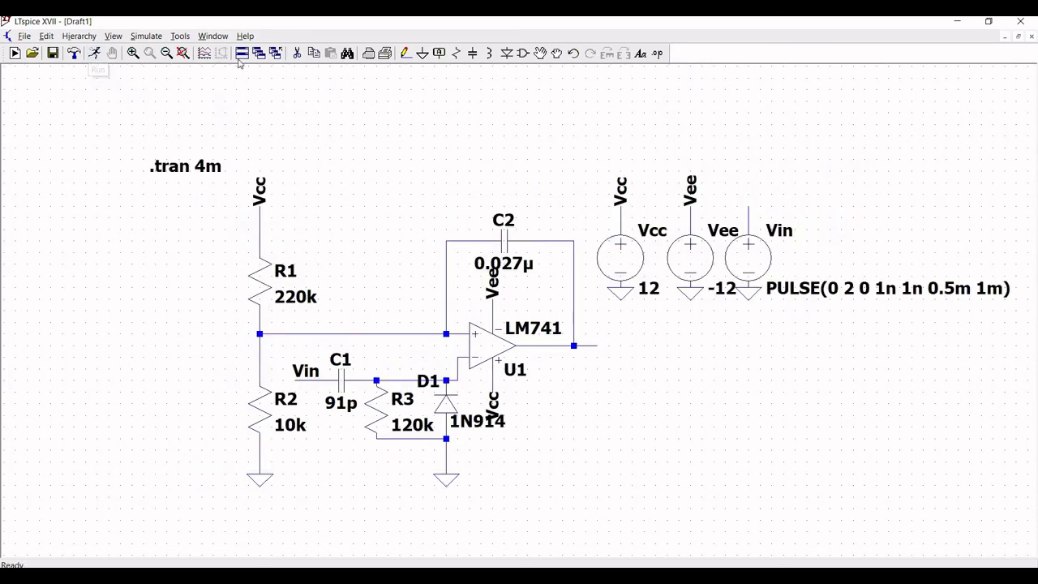
Step: Place a 'Vin' net label on the Vin source's top lead to join it to C1's input
left_click(438, 53)
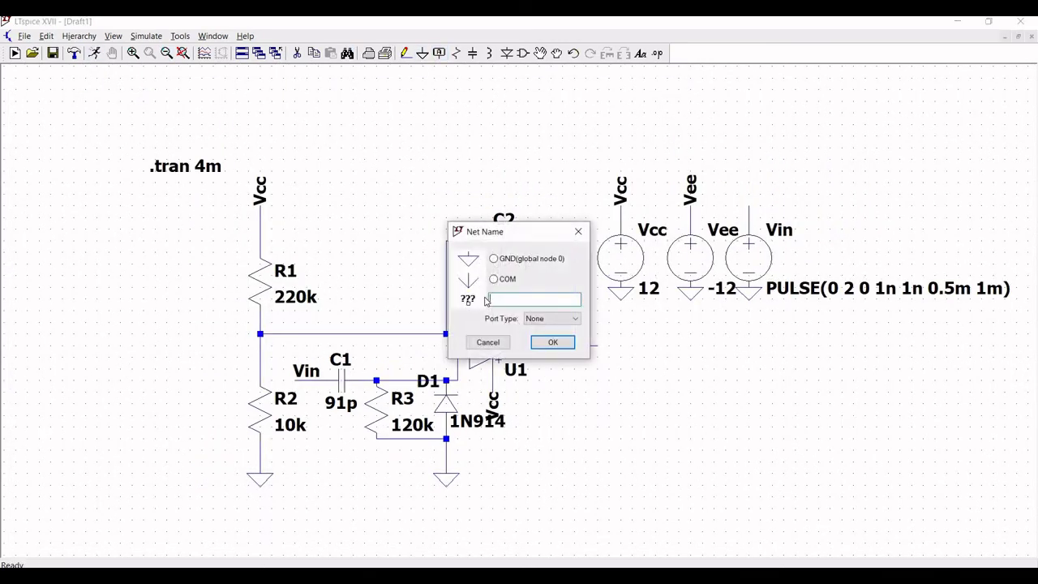
type("Vin")
key("Return")
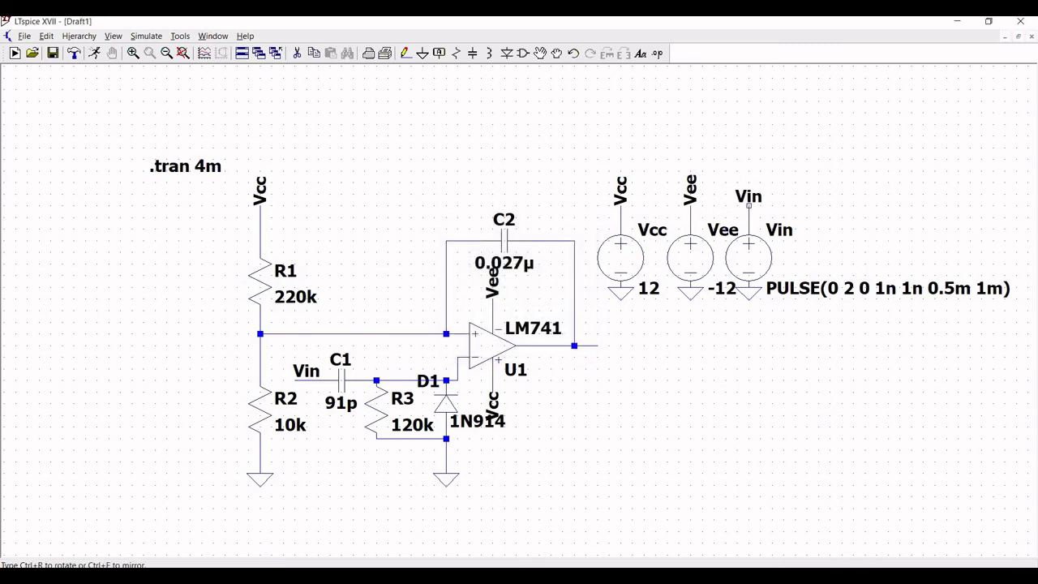
left_click(748, 205)
key("Escape")
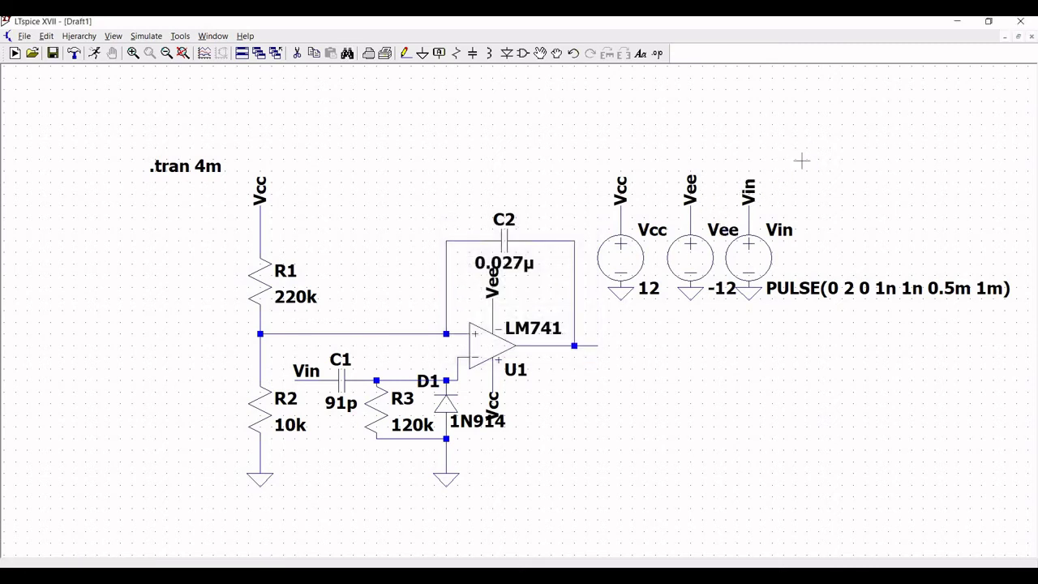
Step: Run the transient simulation, plot V(vin) and op-amp output V(n002), then close the waveform window
left_click(95, 55)
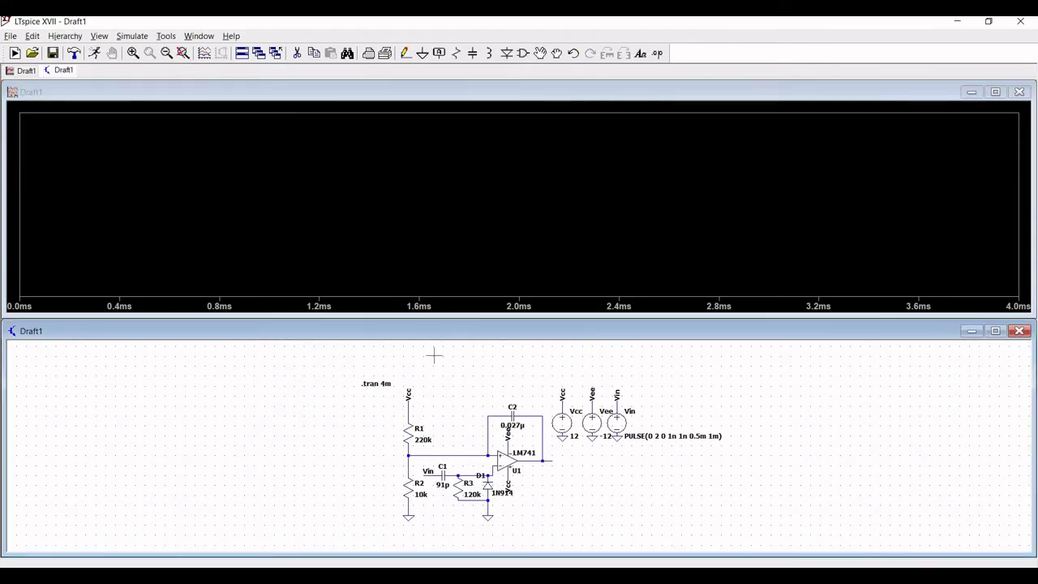
left_click(428, 475)
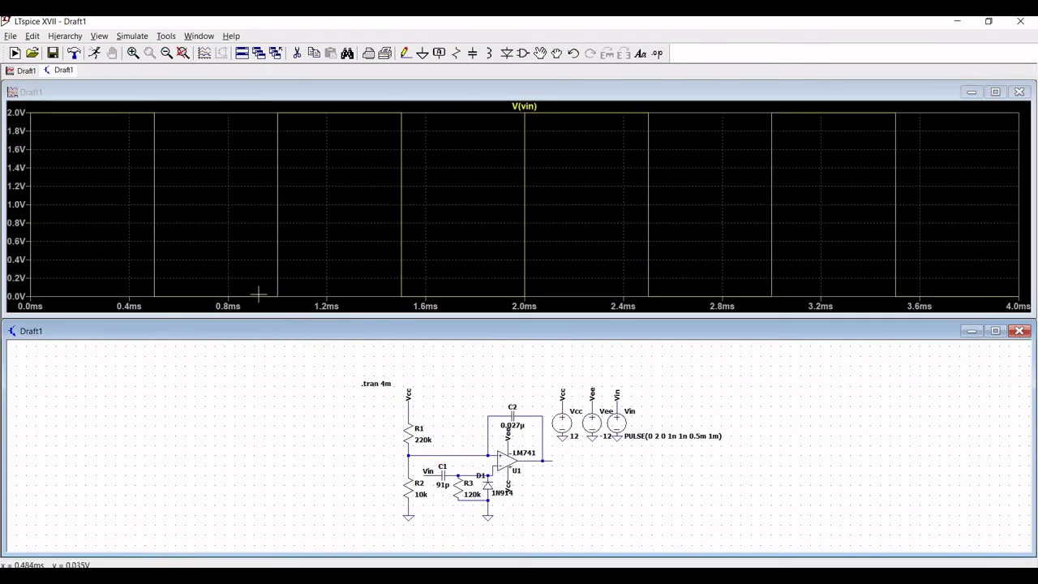
left_click(551, 458)
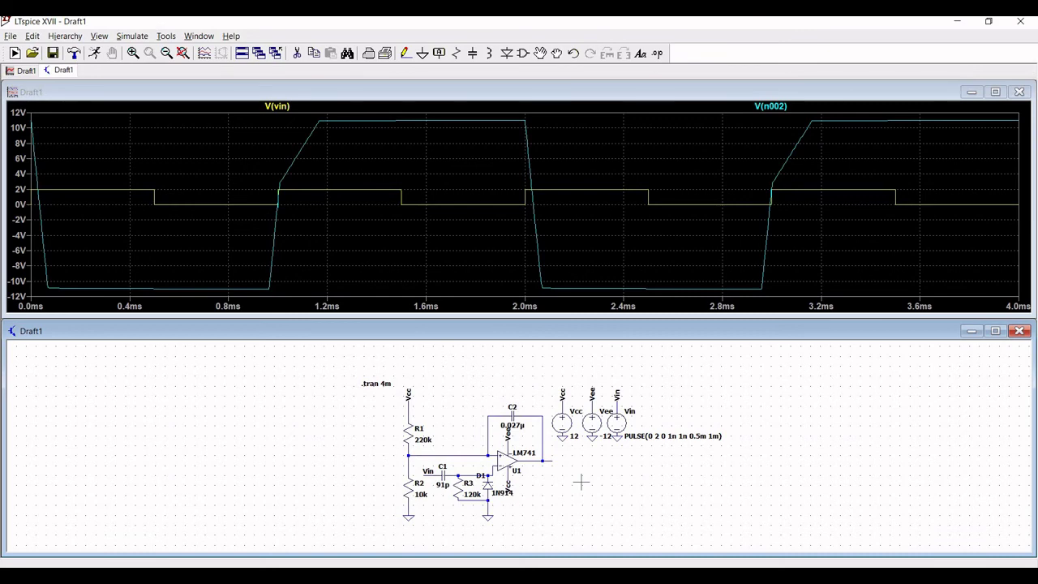
left_click(1020, 92)
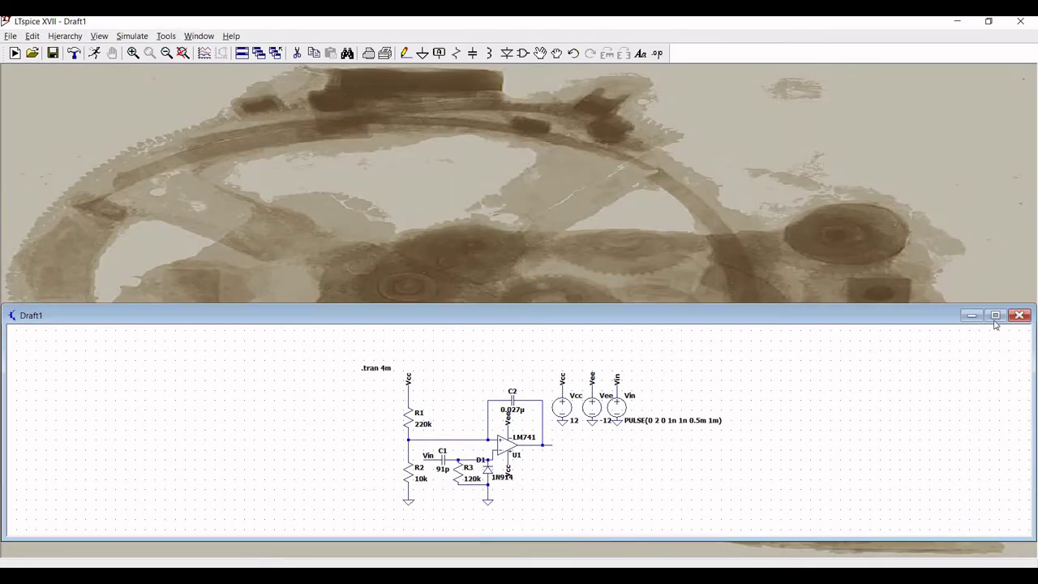
Step: Maximize the schematic, rerun the simulation and plot V(vin)
left_click(995, 315)
left_click(94, 53)
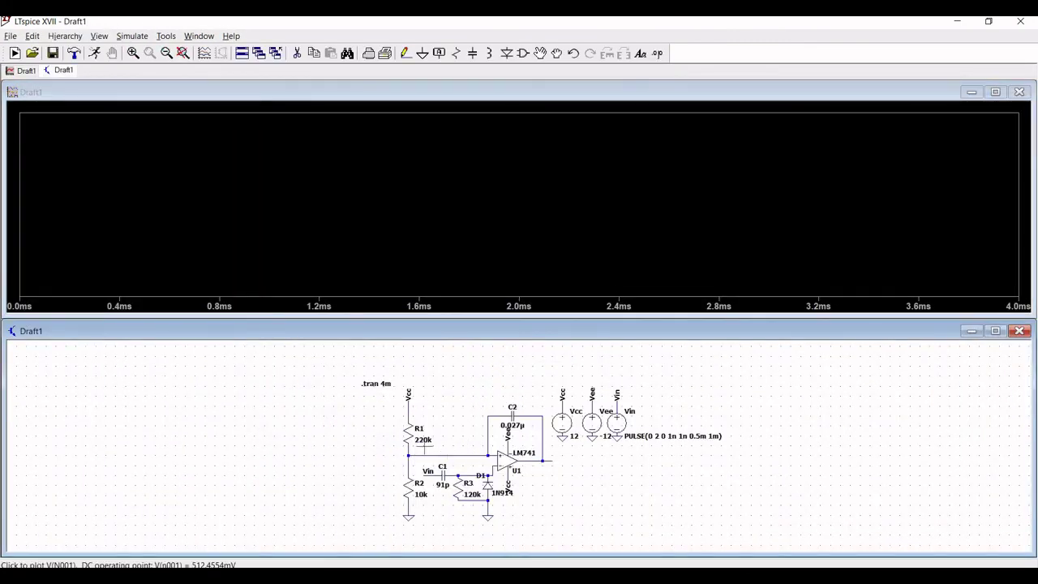
left_click(433, 471)
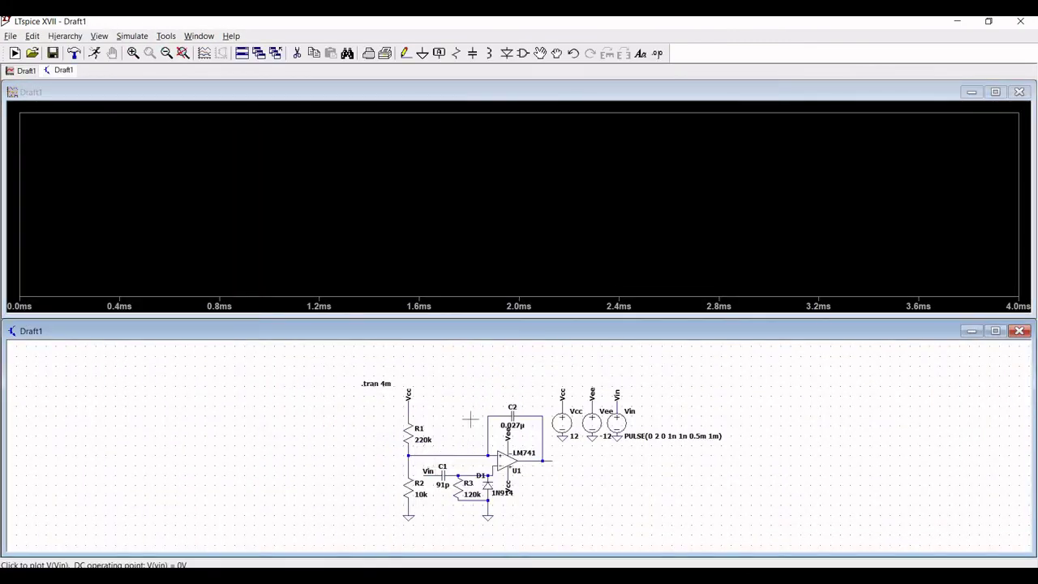
Step: Add a new plot pane and plot V(n003) in it above V(vin)
right_click(571, 201)
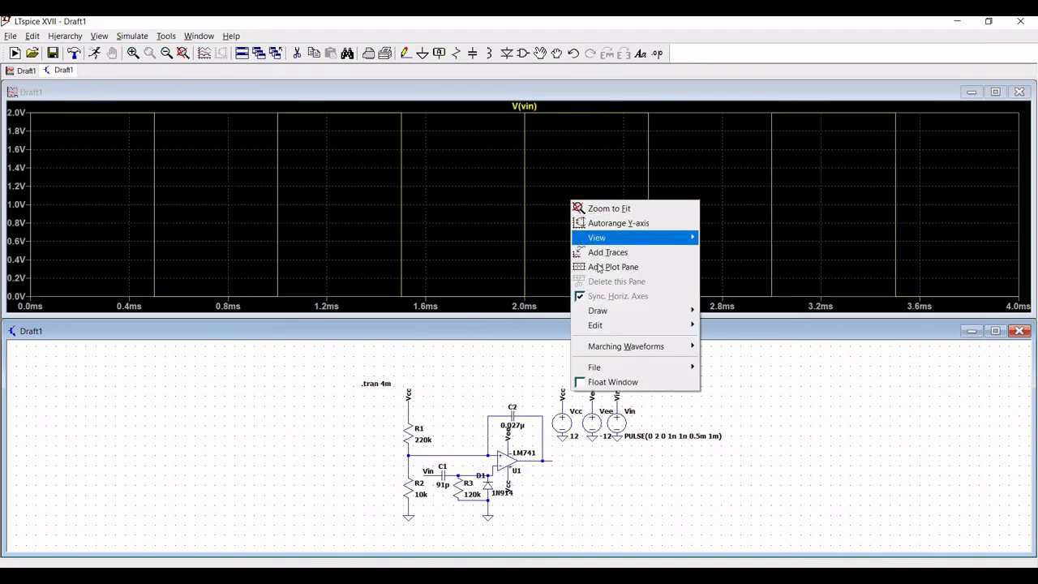
left_click(591, 267)
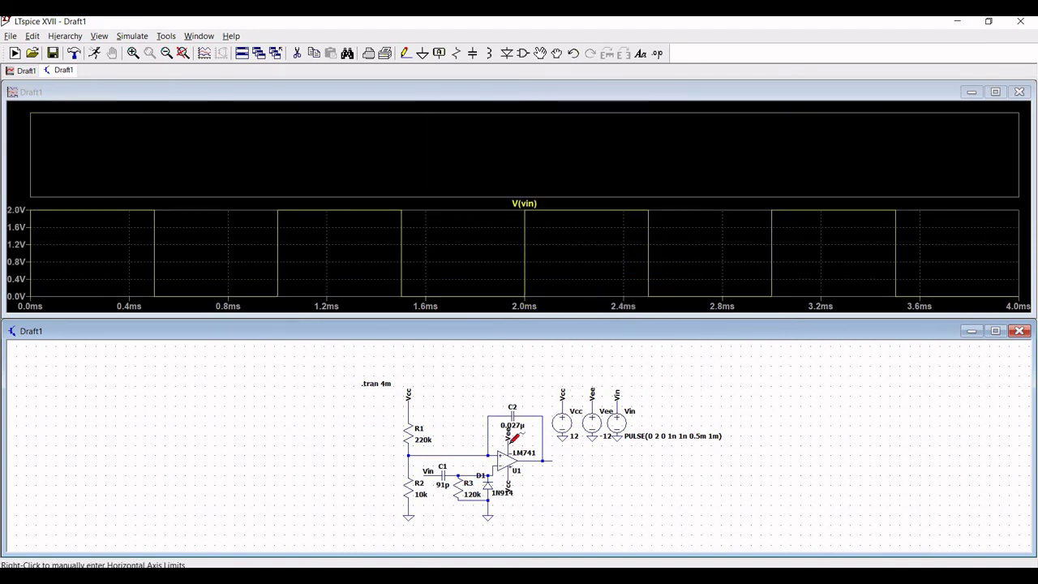
left_click(474, 475)
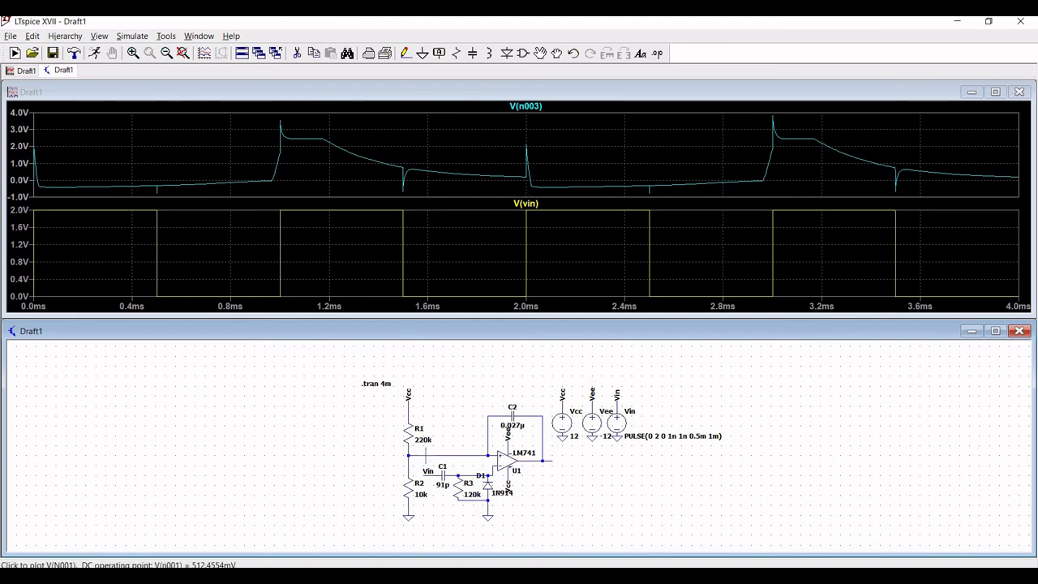
Step: Overlay V(n001) on V(n003), then add a top pane plotting op-amp output V(n002)
left_click(425, 455)
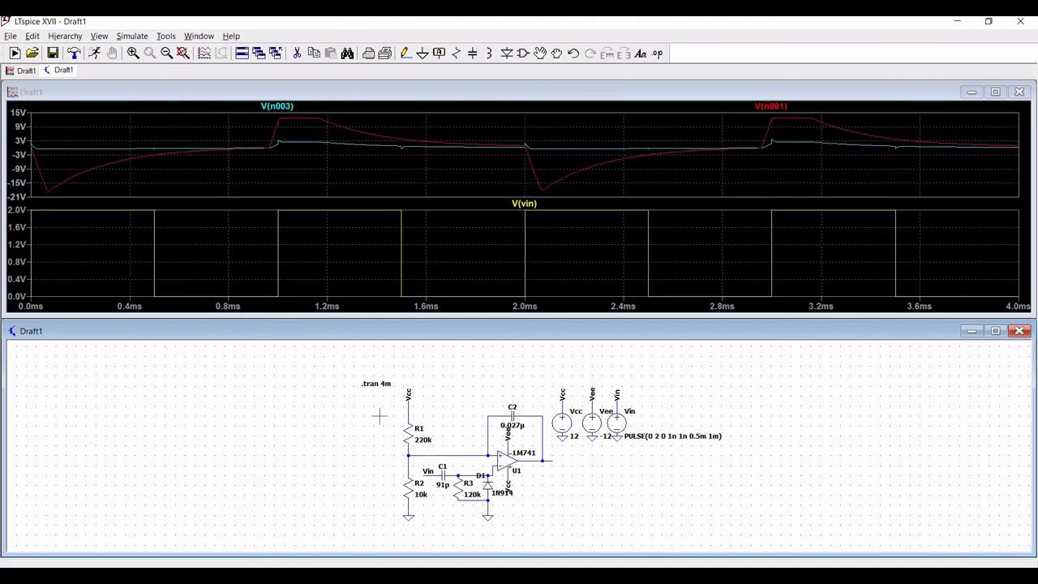
right_click(572, 133)
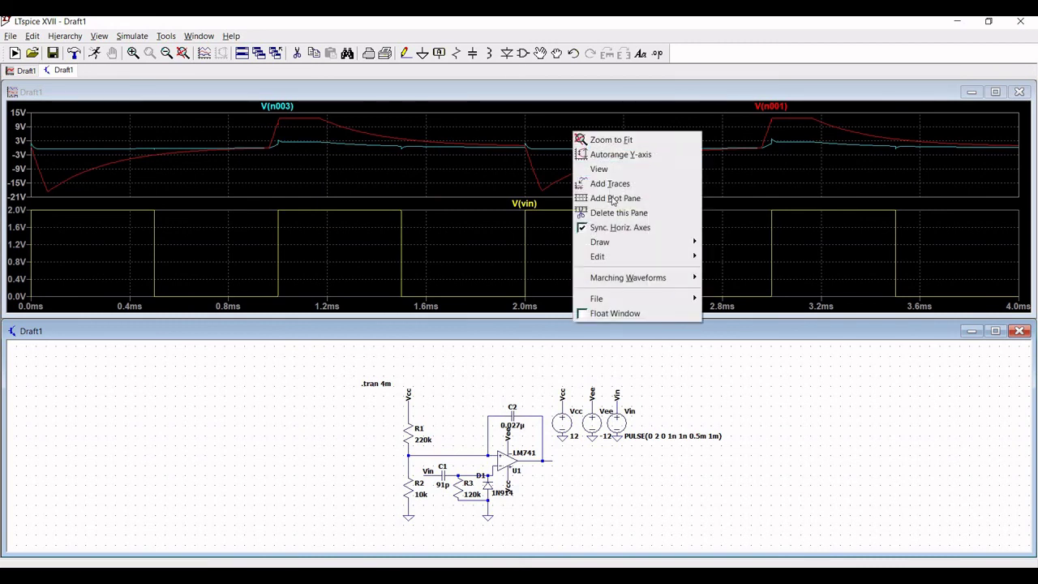
left_click(613, 199)
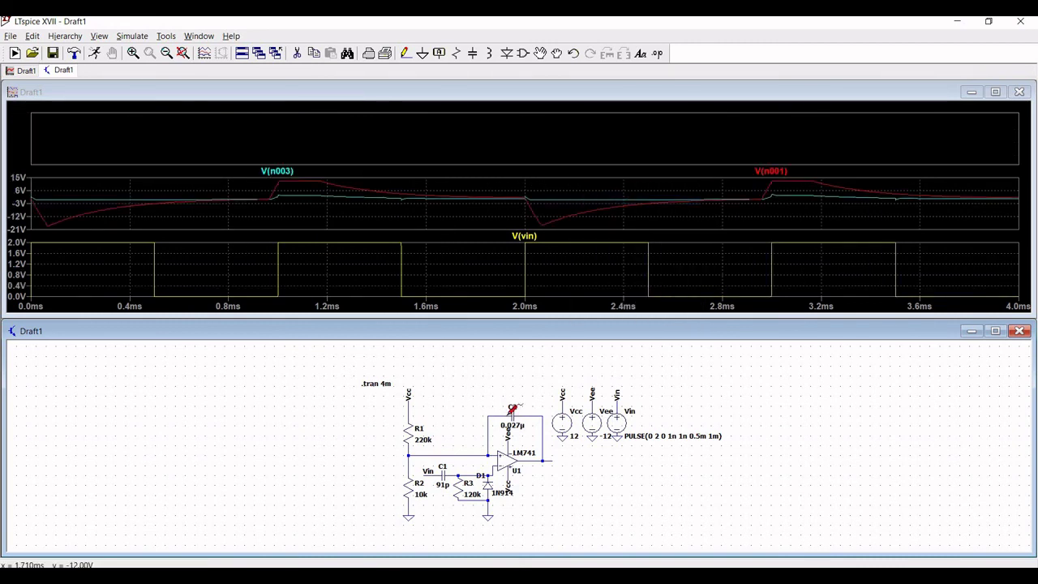
left_click(554, 455)
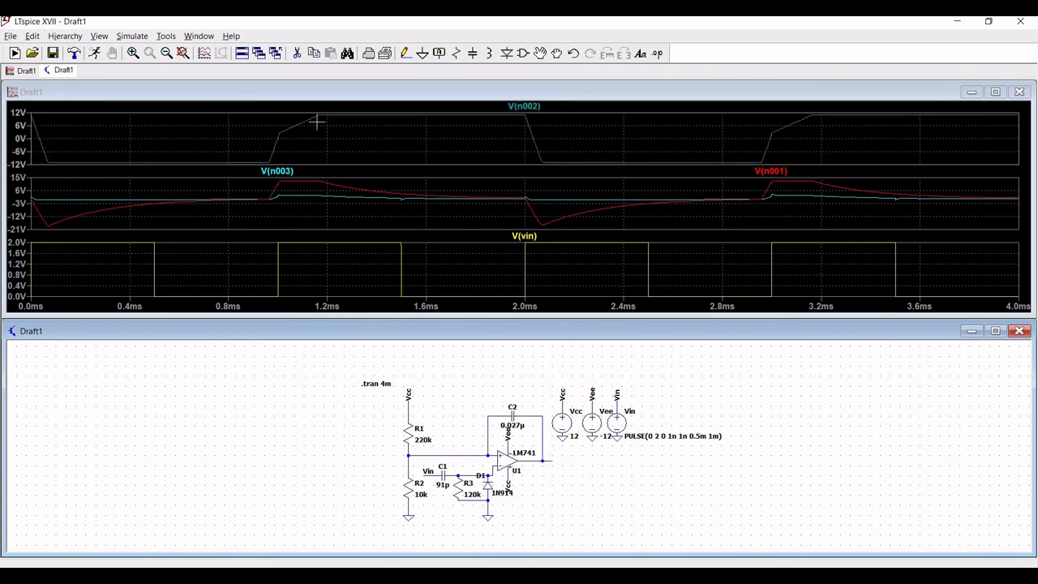